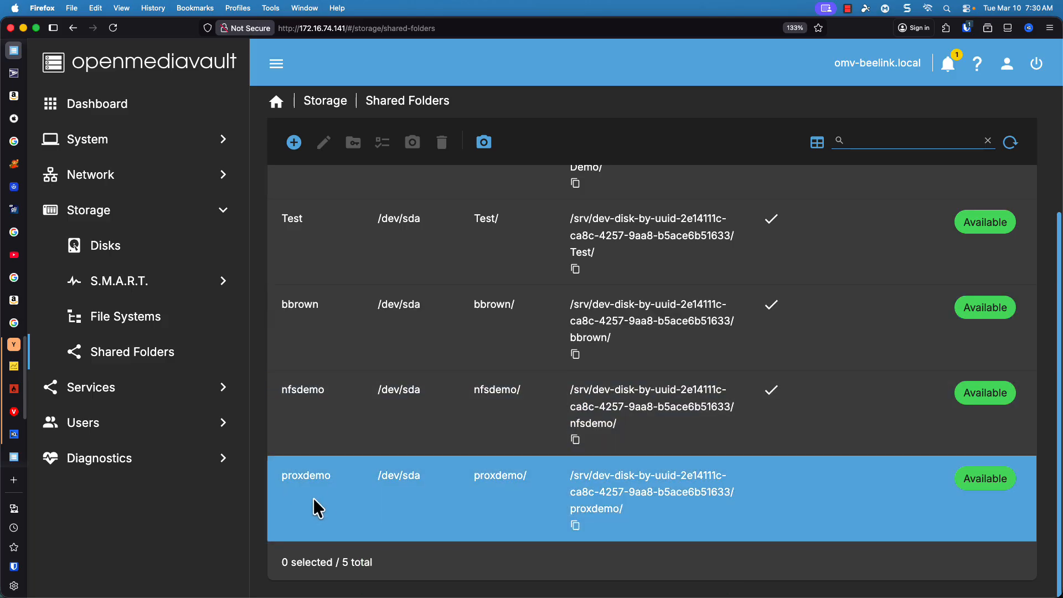
Create an SMB/CIFS share for the proxdemo shared folder and apply the configuration changes
left_click(108, 397)
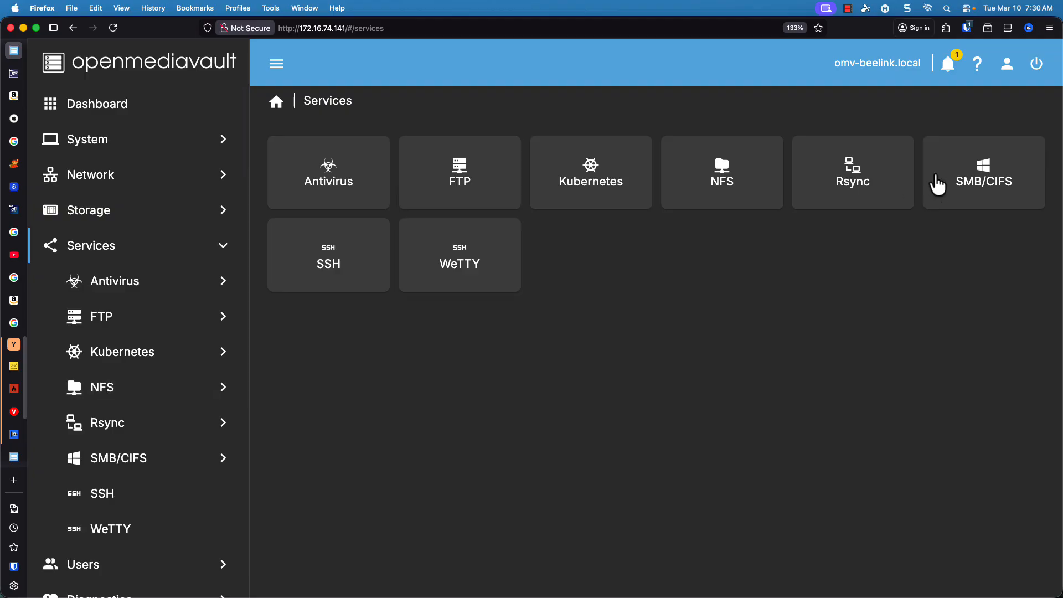
left_click(968, 163)
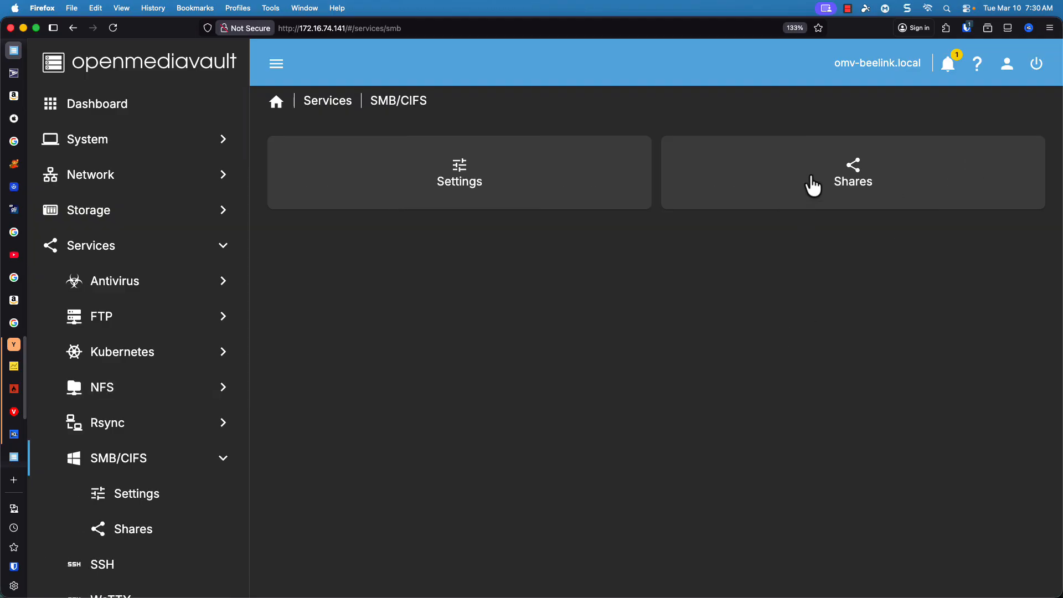
left_click(814, 184)
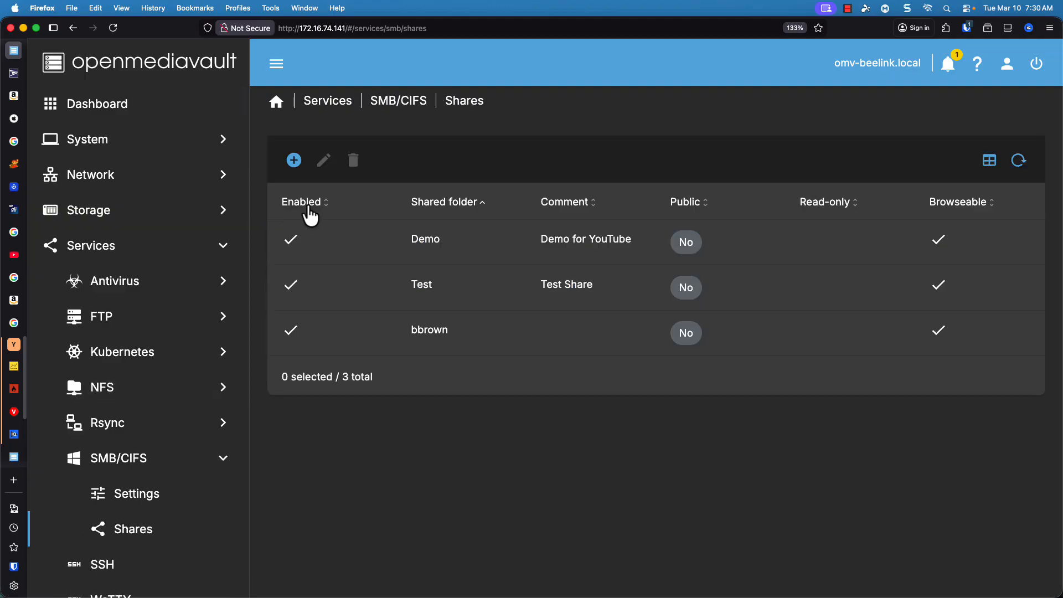
left_click(294, 160)
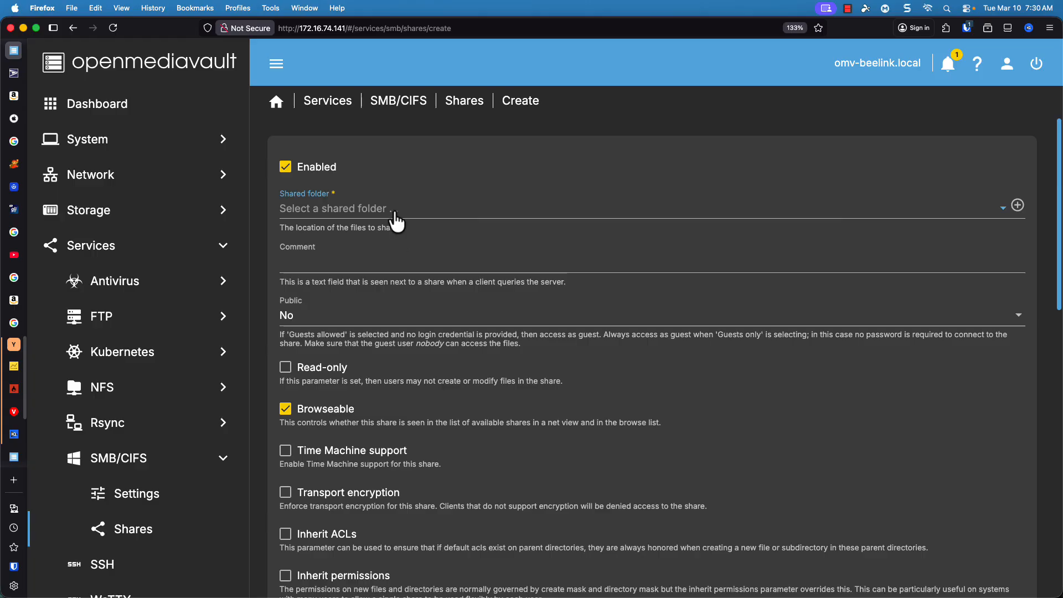
left_click(396, 214)
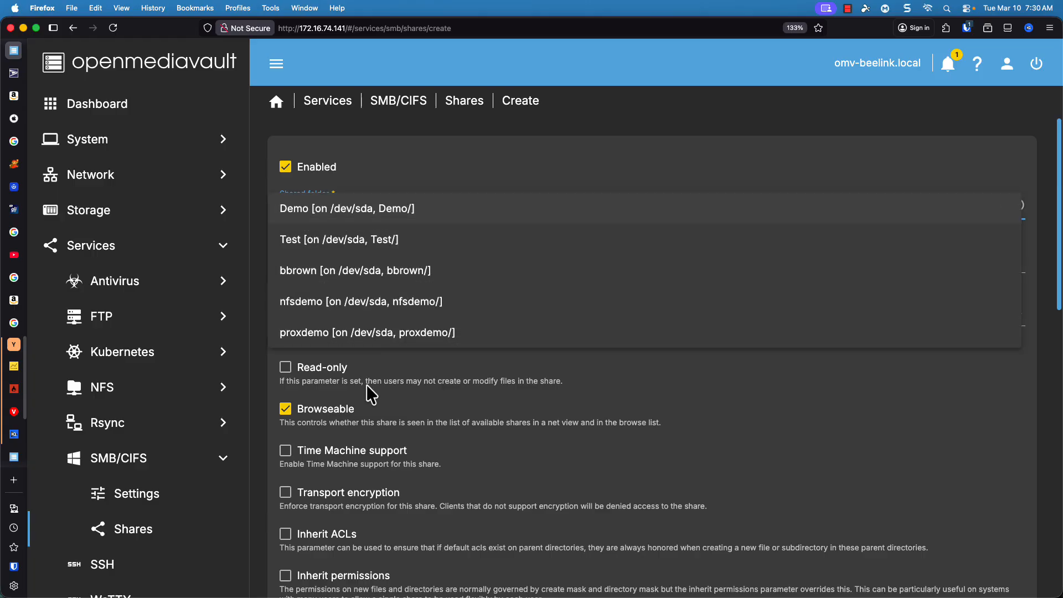
left_click(382, 338)
scroll(692, 454, "down", 15)
left_click(1005, 557)
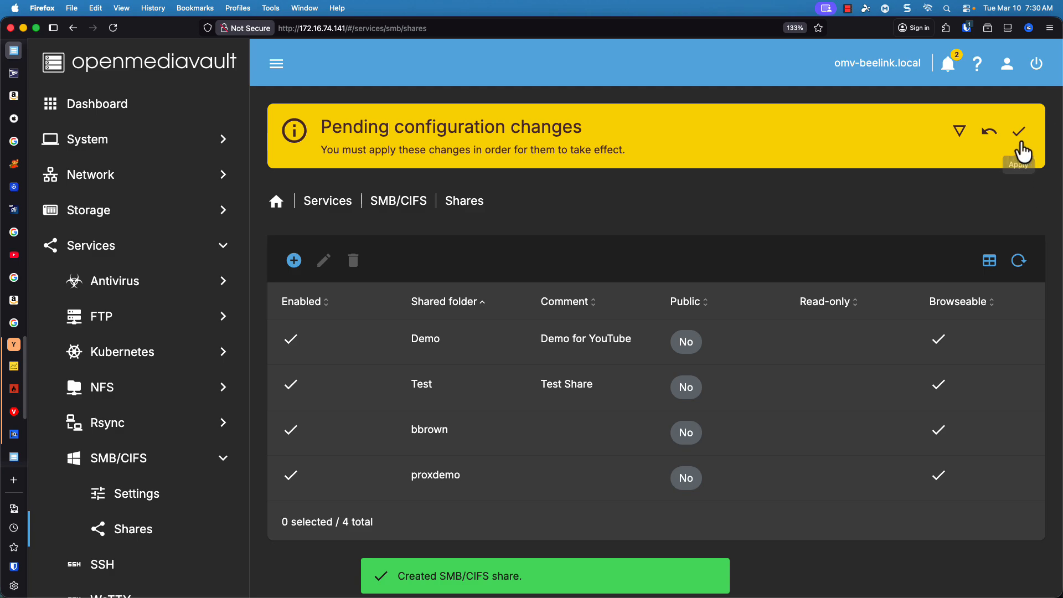
left_click(1020, 131)
left_click(656, 366)
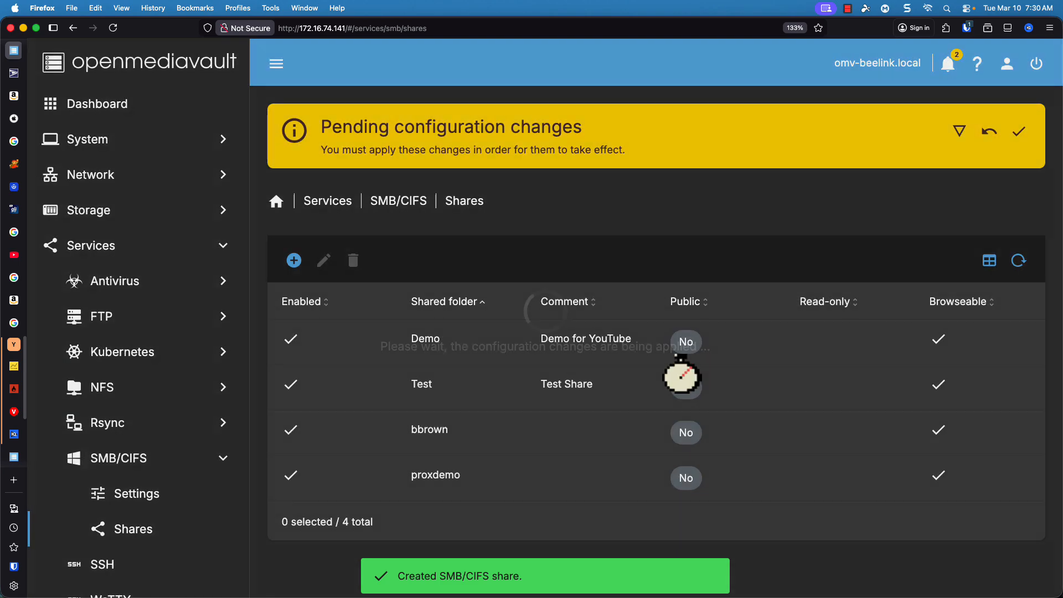
Start creating a new user account named proxdemo in user management
scroll(161, 382, "down", 1)
scroll(161, 382, "down", 3)
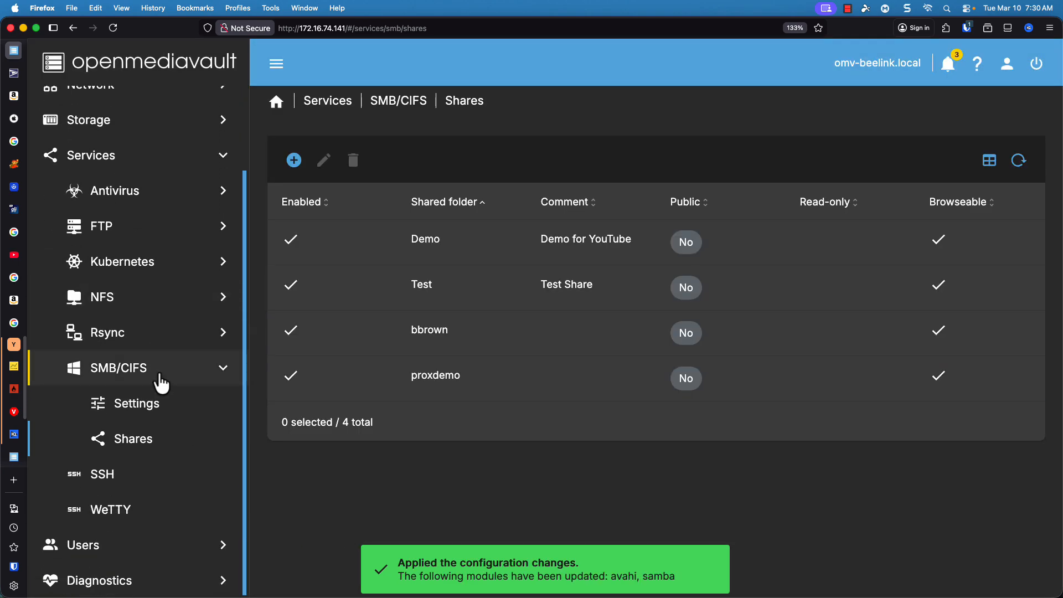
left_click(149, 558)
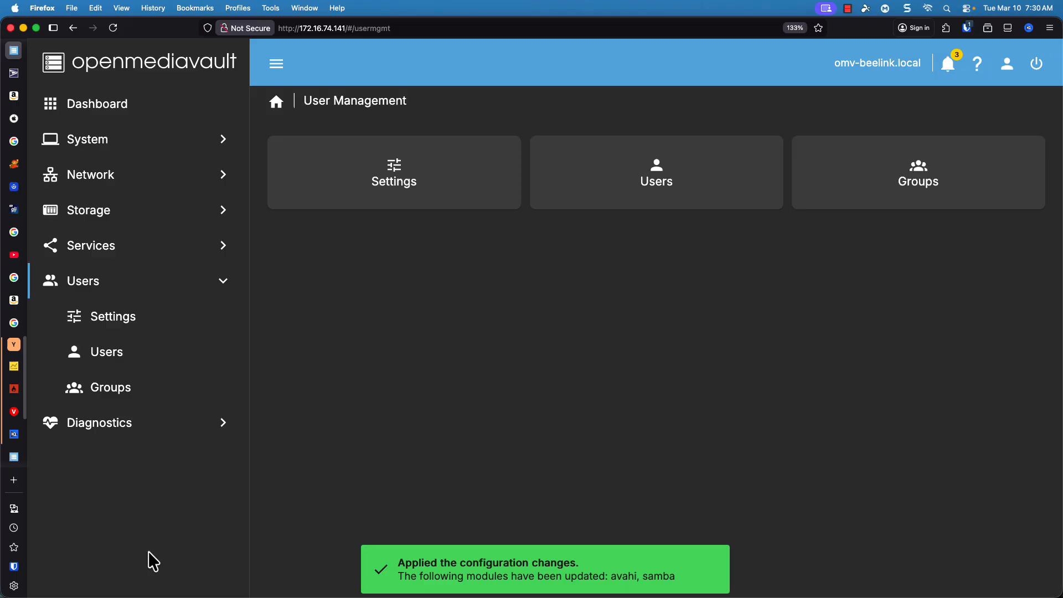
left_click(680, 194)
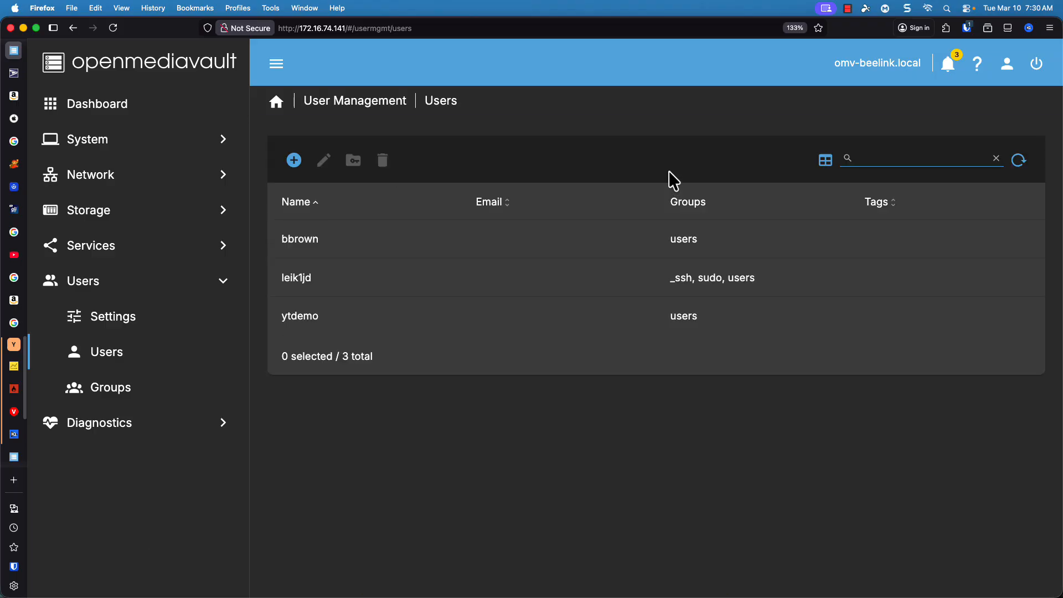
left_click(295, 161)
left_click(342, 204)
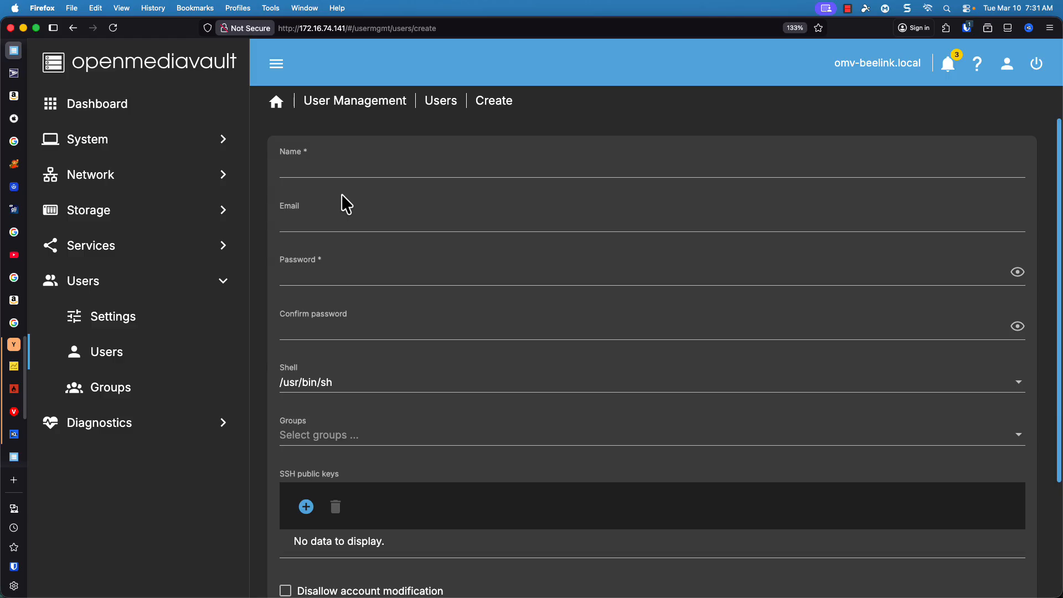
left_click(373, 169)
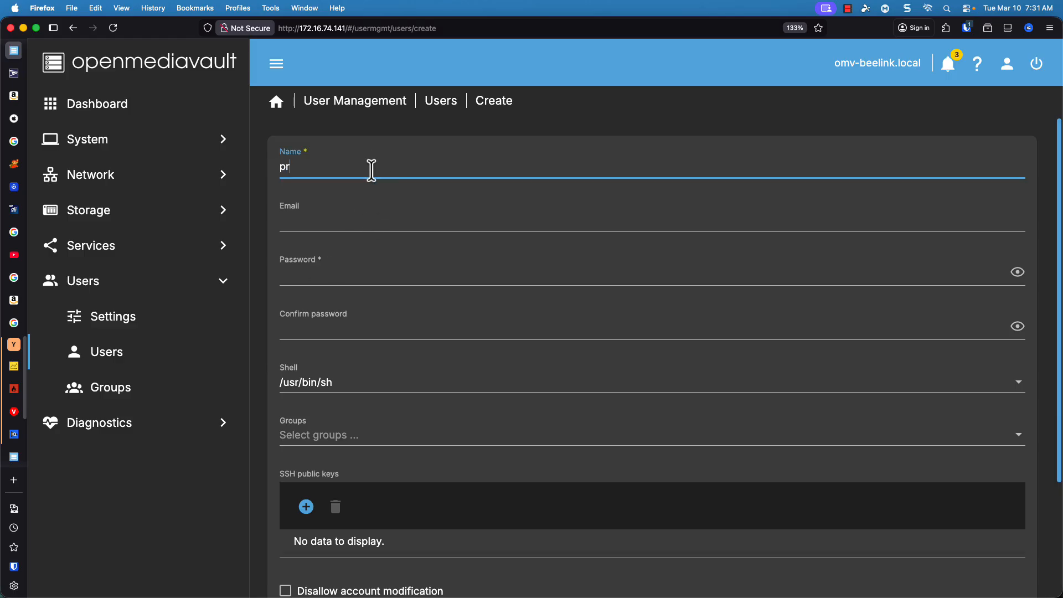
type("proxdemo")
Enter and confirm the new user's password, then save the account and apply the configuration changes
left_click(344, 272)
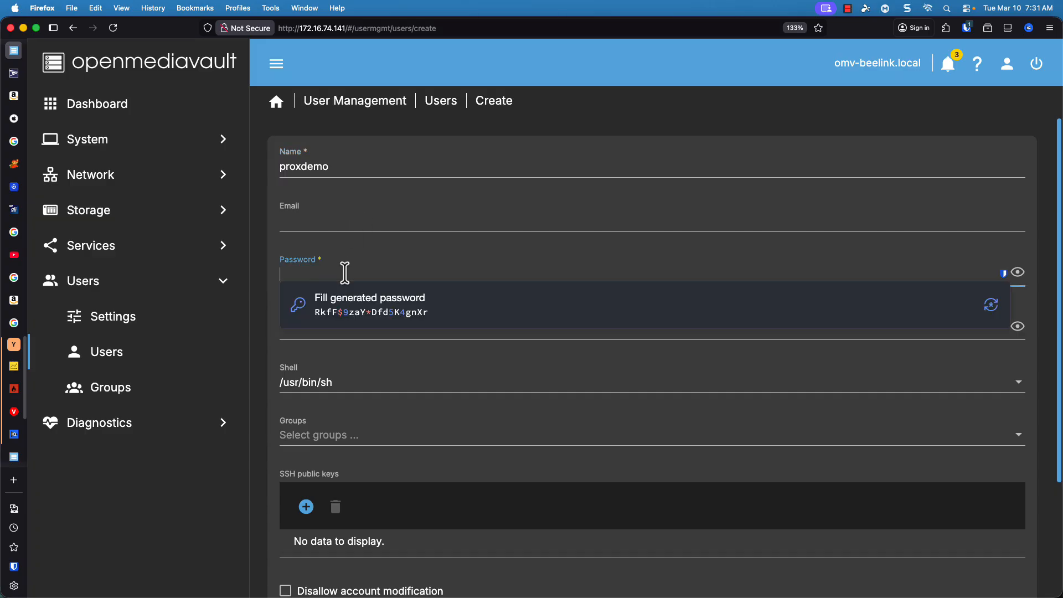
type("pr")
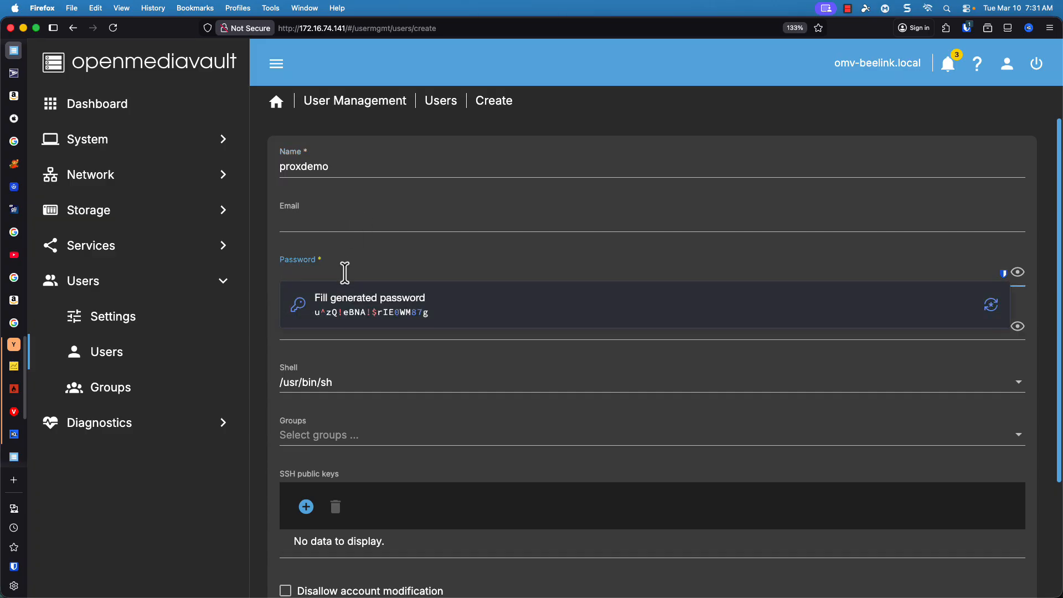
type("••••emo")
key("Tab")
type("p")
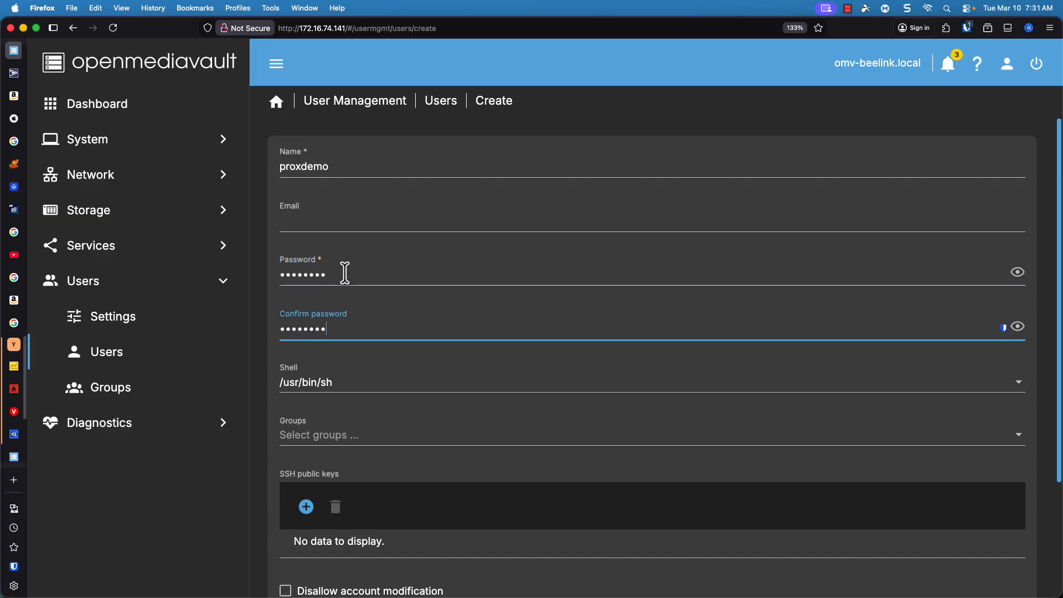
scroll(451, 373, "down", 3)
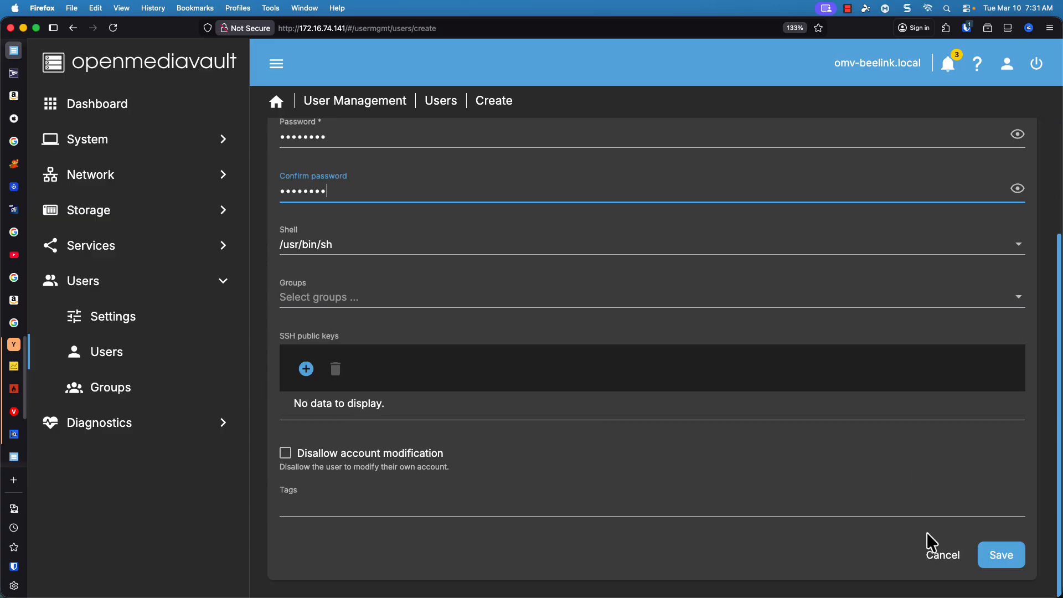
left_click(1002, 555)
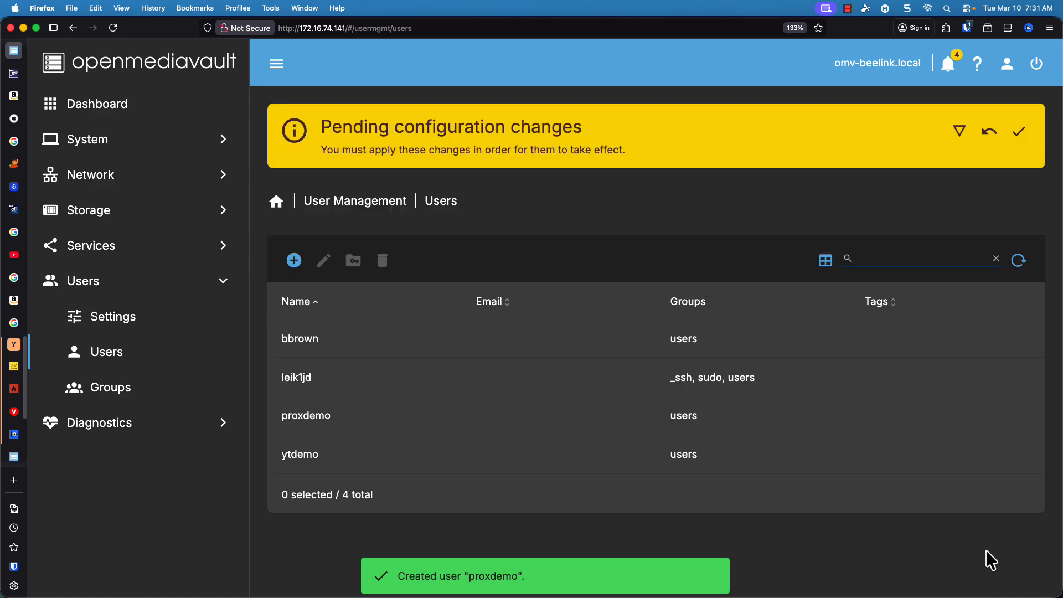
left_click(1018, 141)
left_click(649, 360)
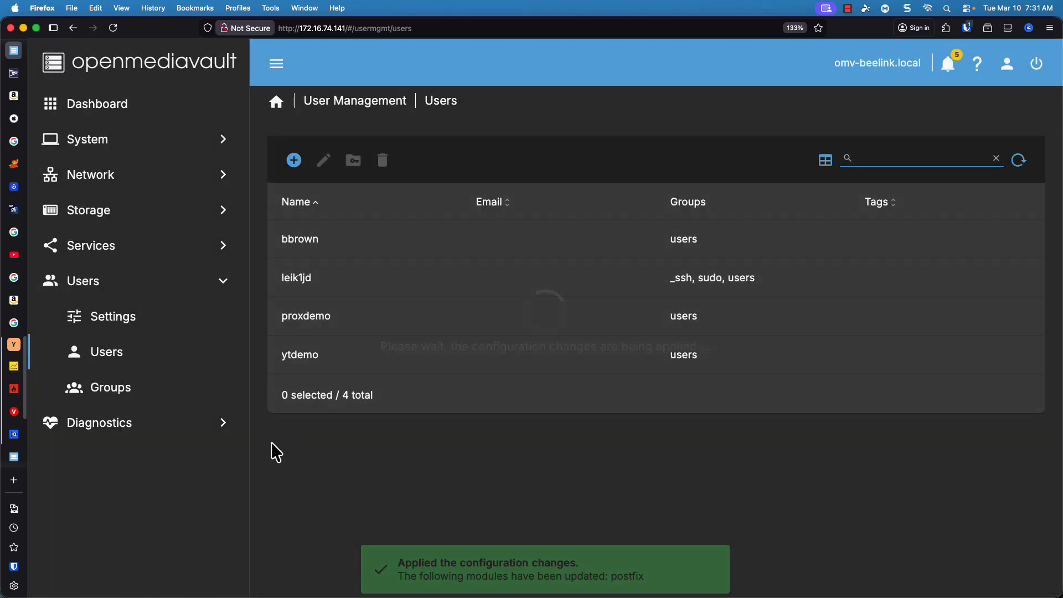
Give user proxdemo read/write permission on the proxdemo folder and no access to all other shared folders, and apply the changes
left_click(310, 327)
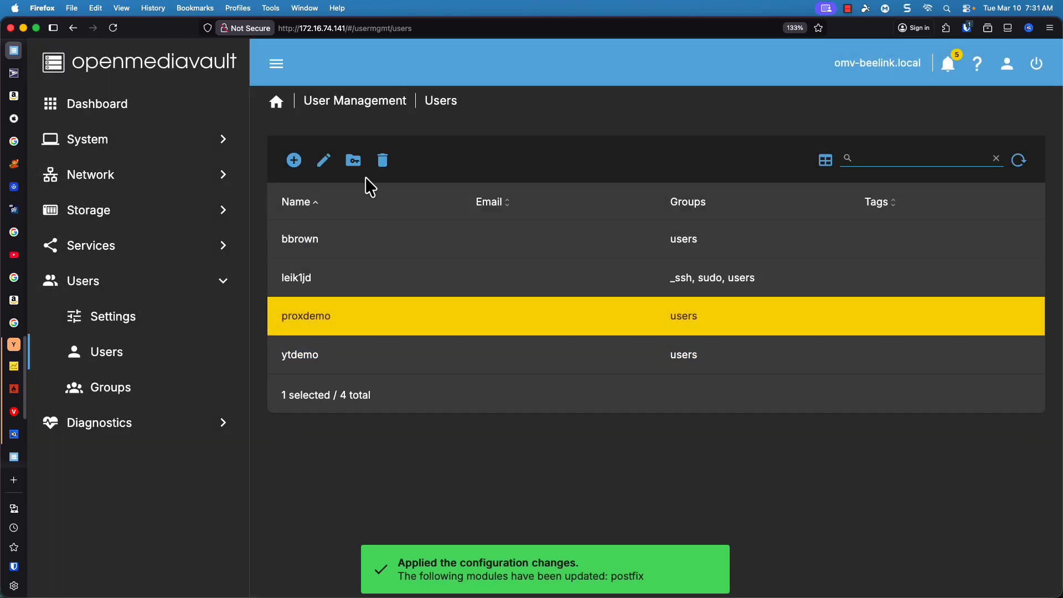
left_click(354, 161)
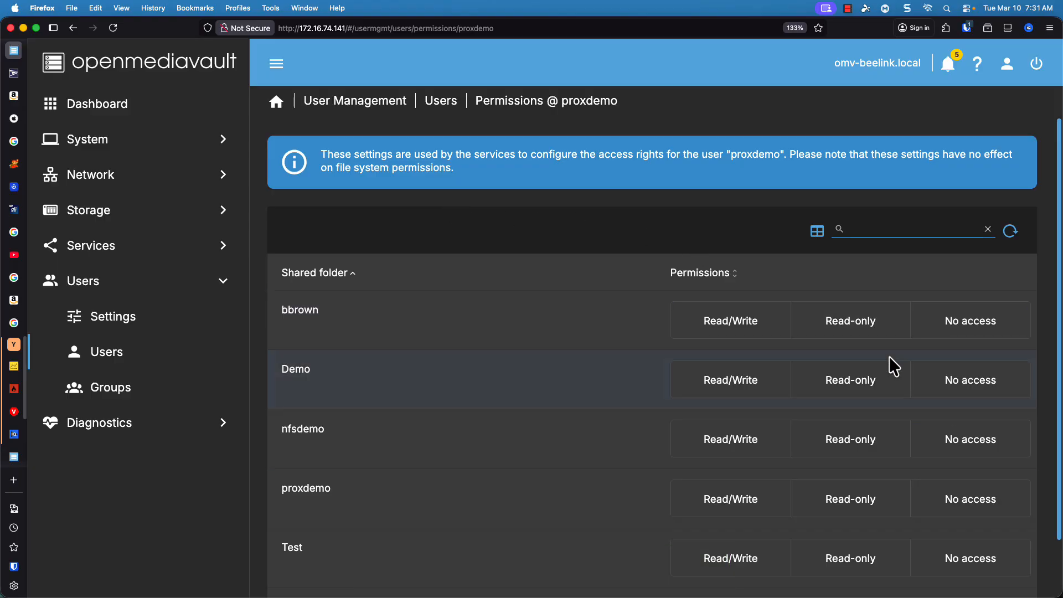
left_click(961, 330)
left_click(964, 388)
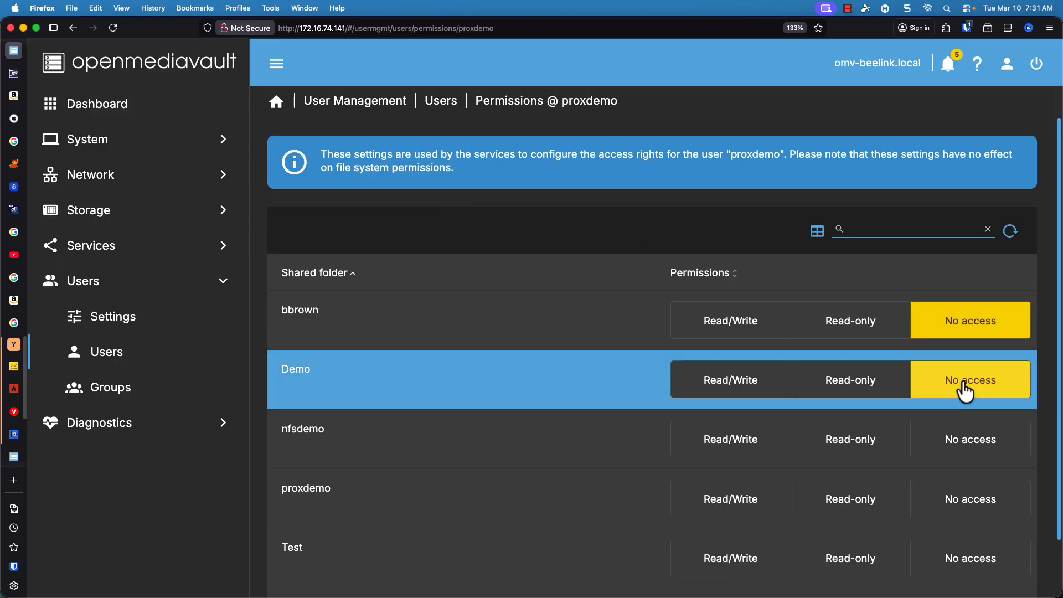
left_click(972, 443)
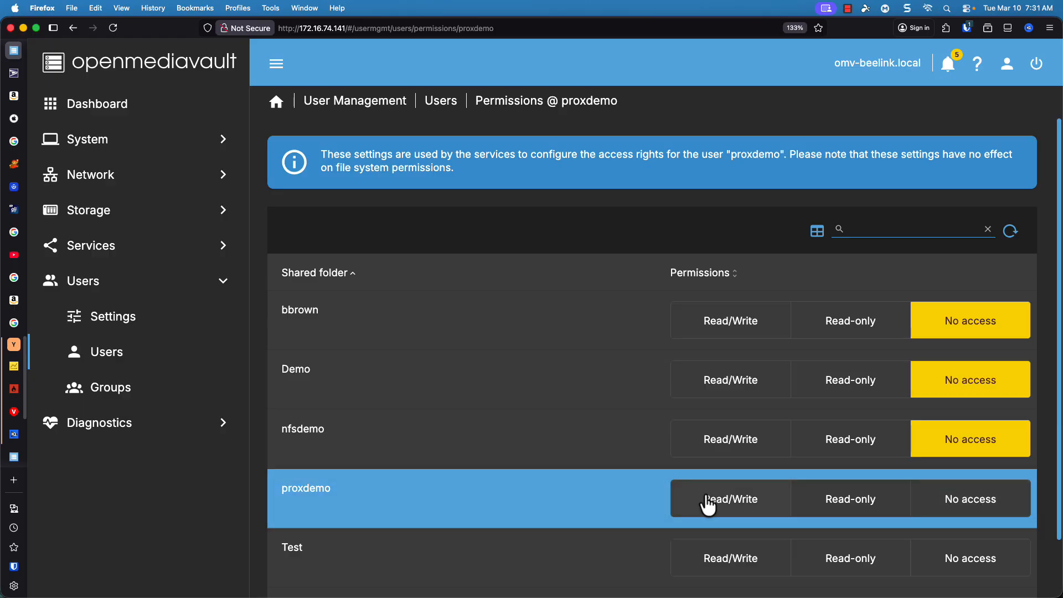
left_click(709, 502)
left_click(997, 568)
scroll(994, 470, "down", 2)
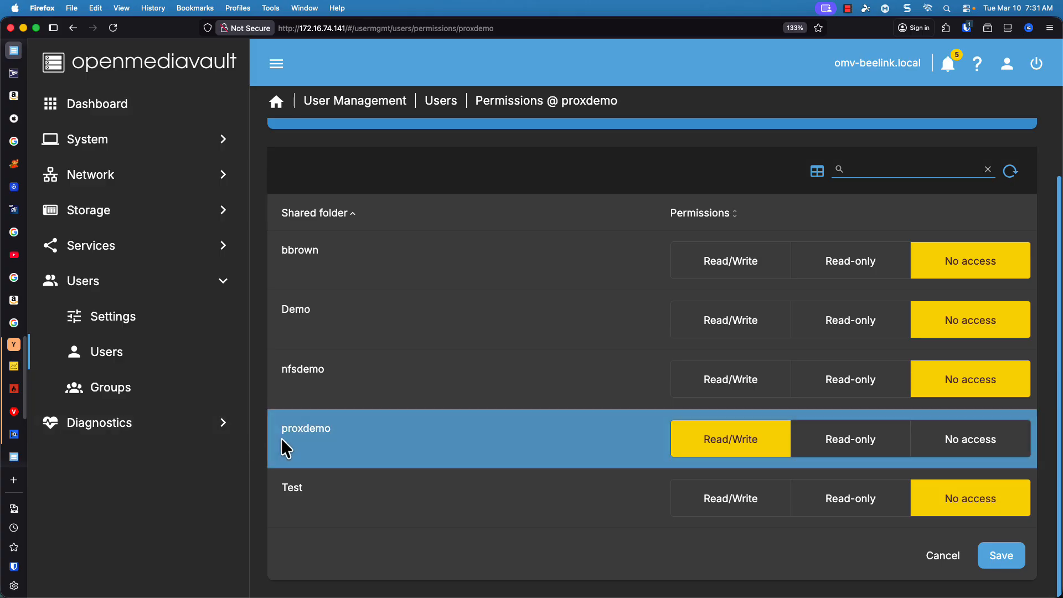
left_click(1006, 568)
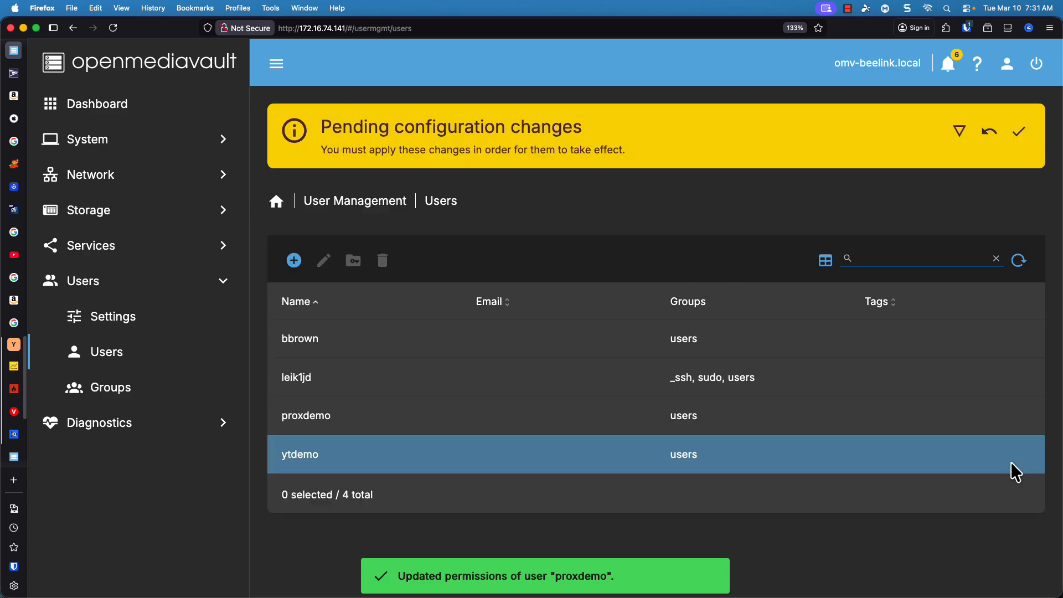
left_click(1020, 133)
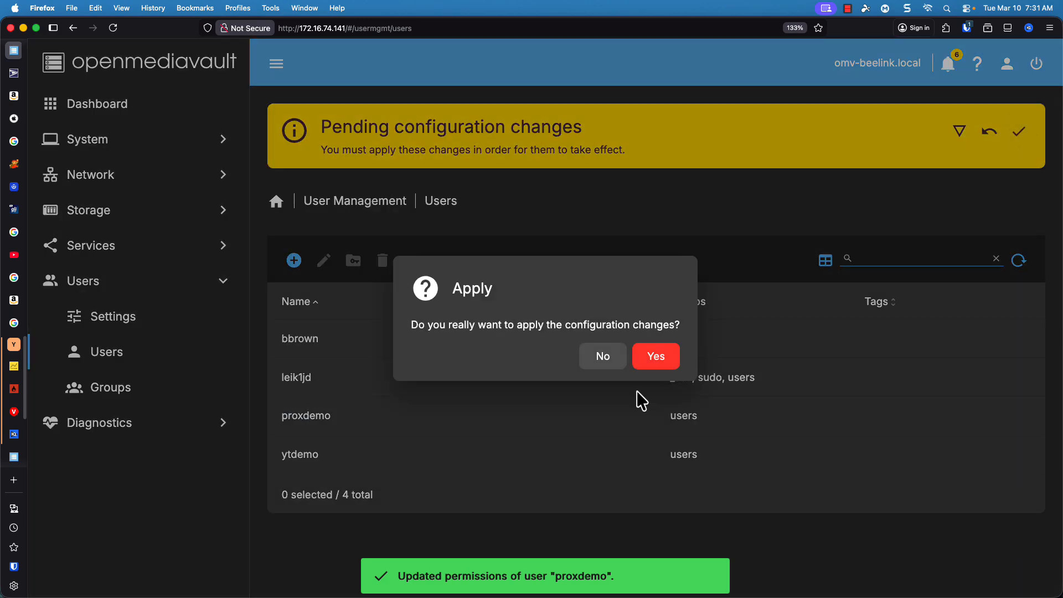
left_click(651, 358)
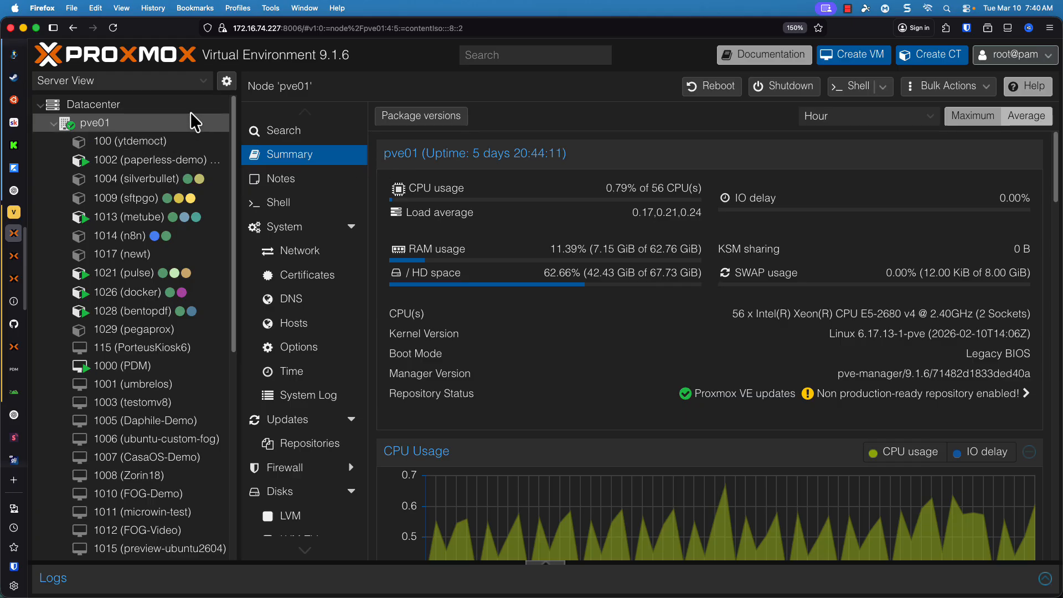
In Proxmox, start adding a Datacenter-level SMB/CIFS storage with ID proxdemo and server 172.16.74.141
left_click(160, 110)
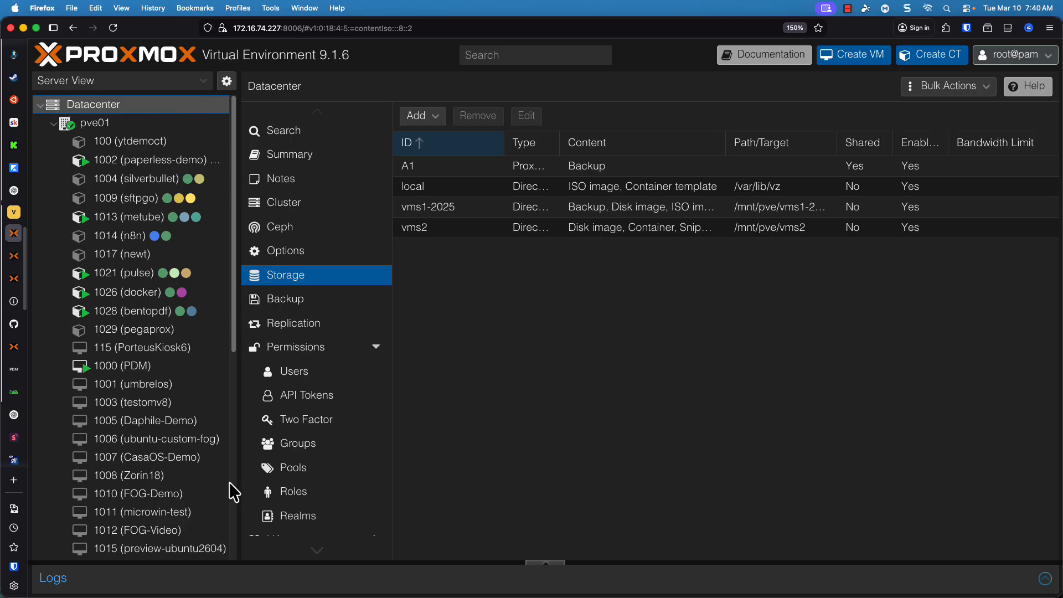
left_click(435, 117)
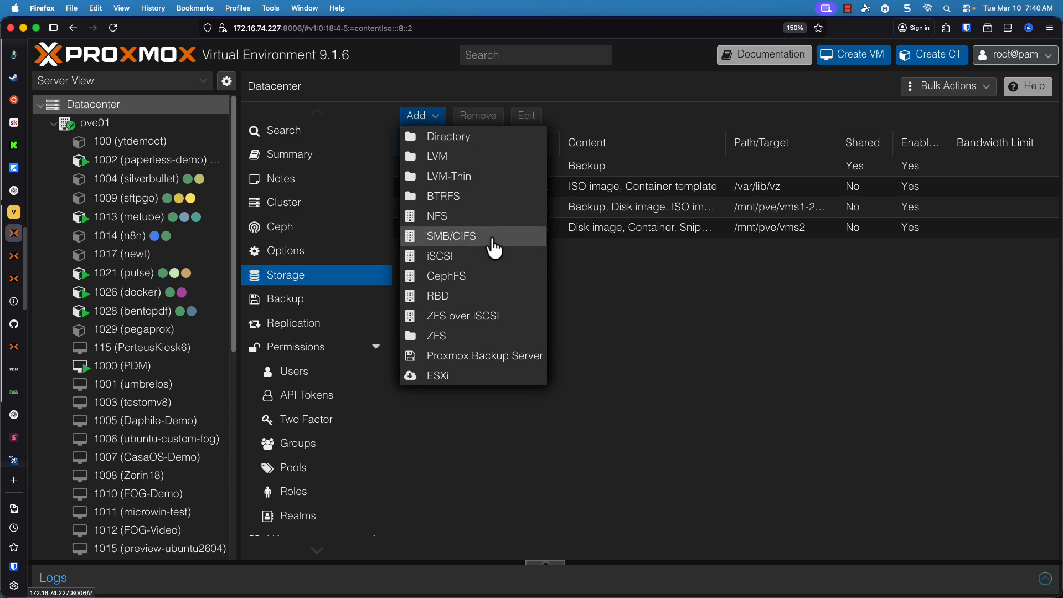
left_click(493, 244)
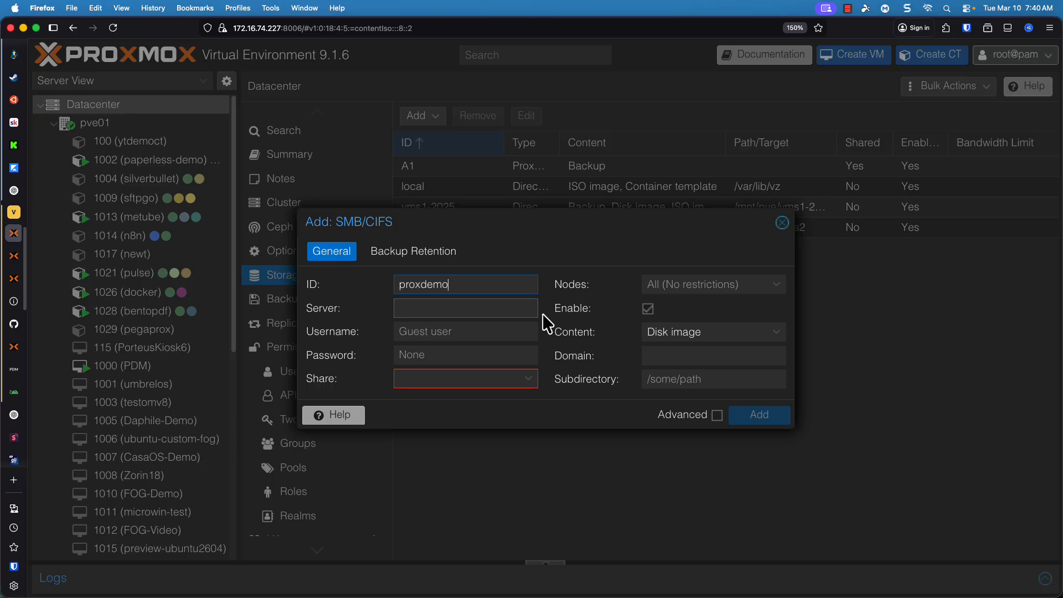
key("Tab")
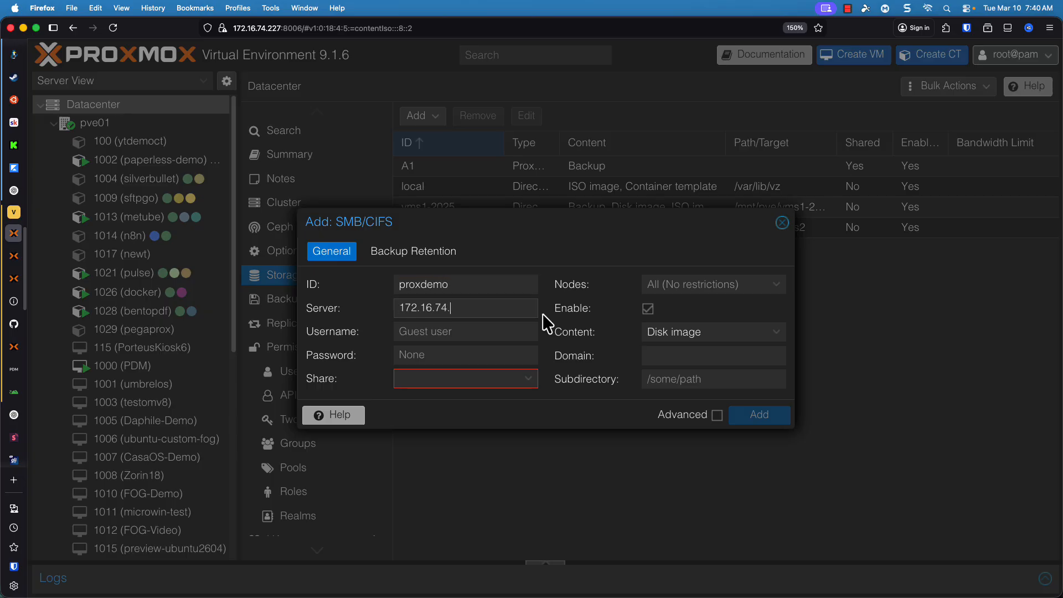
Fill in the storage's login with username proxdemo and the account password, and select the proxdemo share
key("Tab")
type("proxdemo")
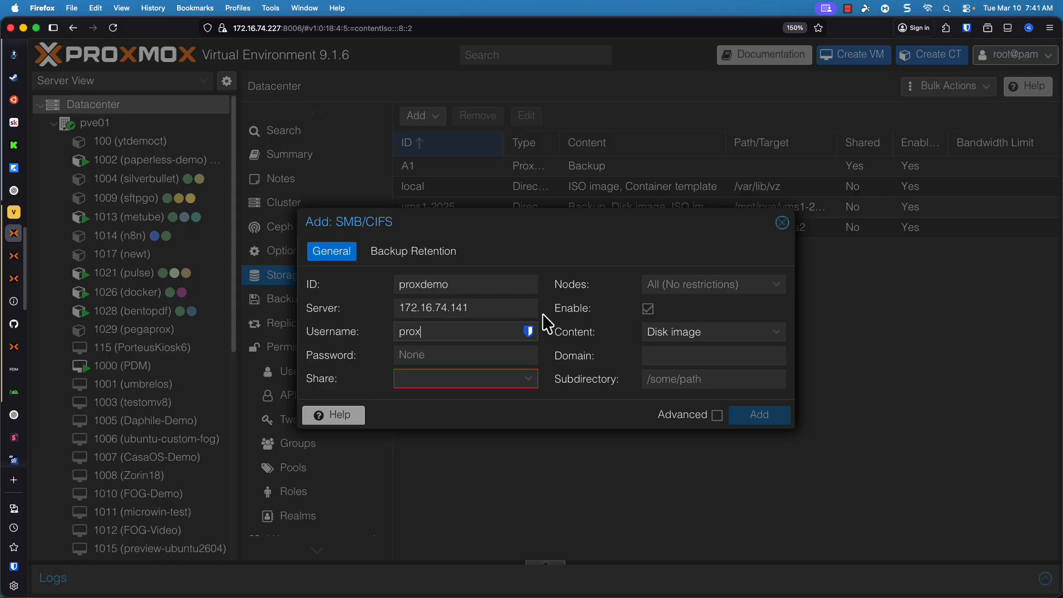
key("Tab")
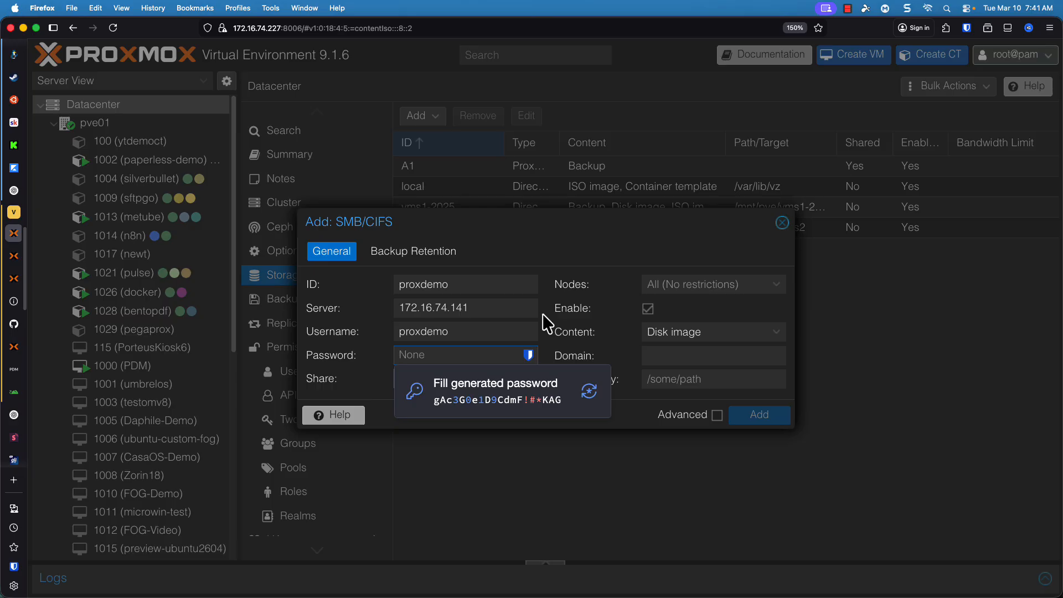
type("pro")
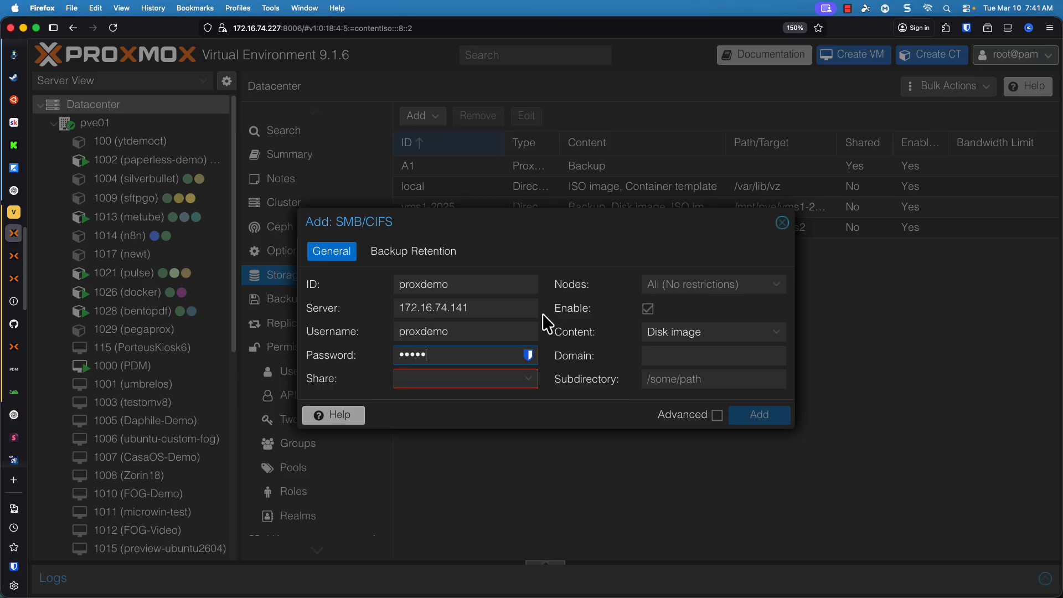
key("Tab")
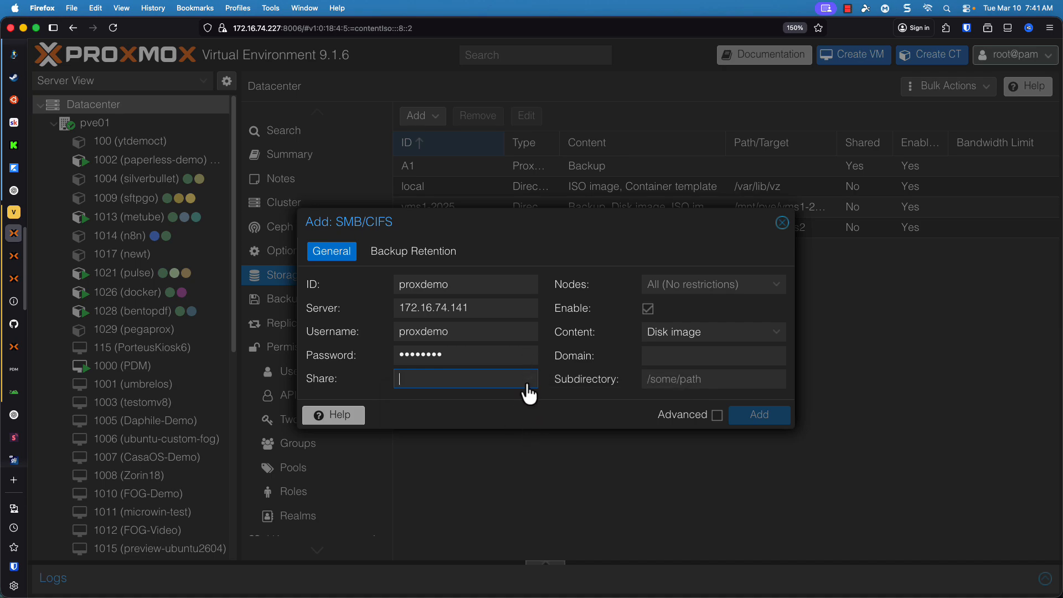
left_click(526, 381)
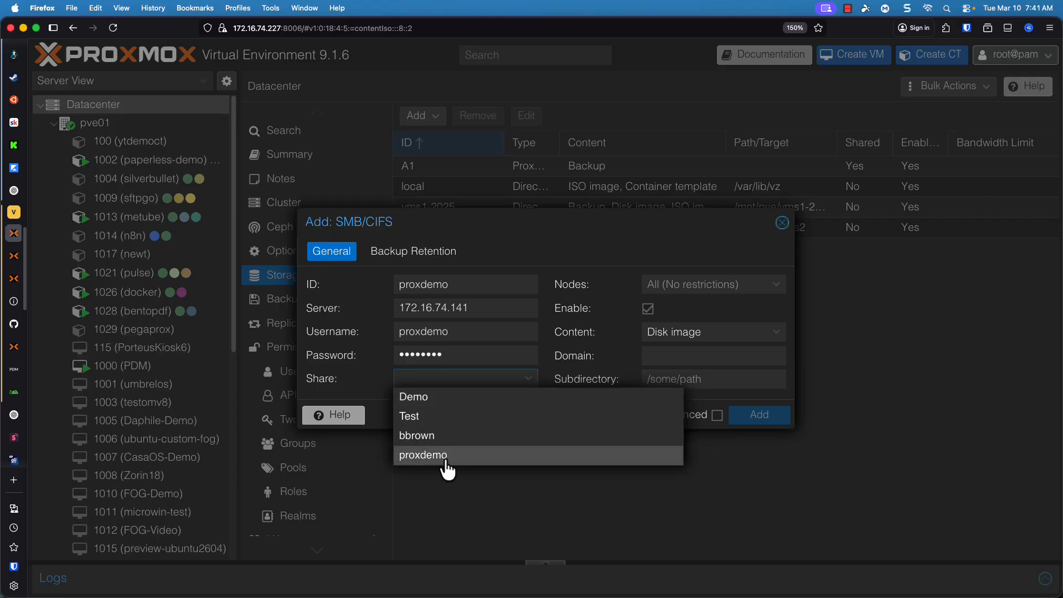
left_click(447, 455)
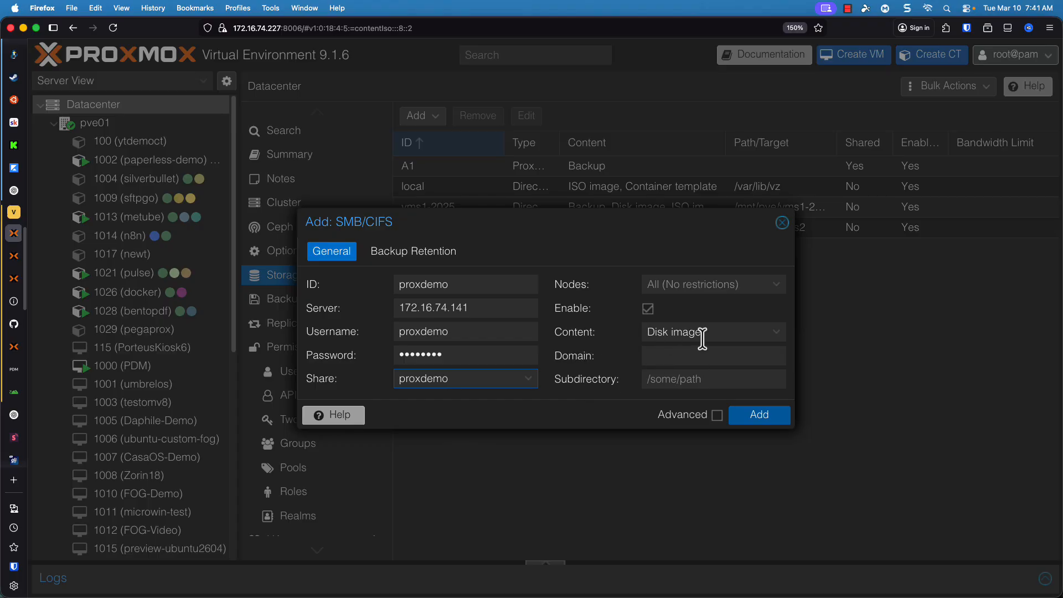
Set the new storage's content to ISO image only, deselecting Disk image, and add the storage
left_click(778, 334)
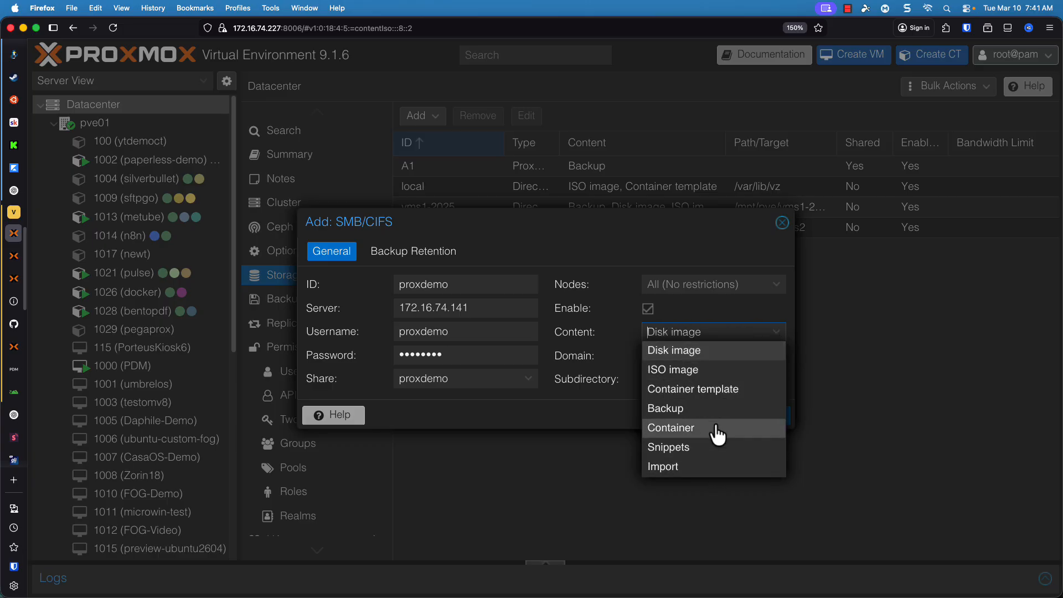
left_click(713, 351)
left_click(716, 375)
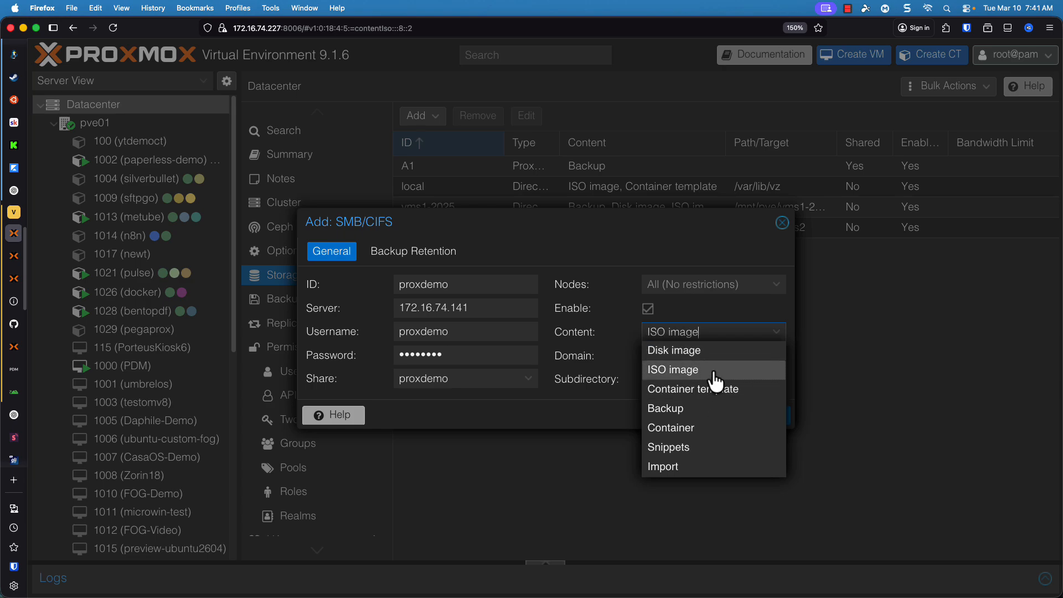
left_click(774, 313)
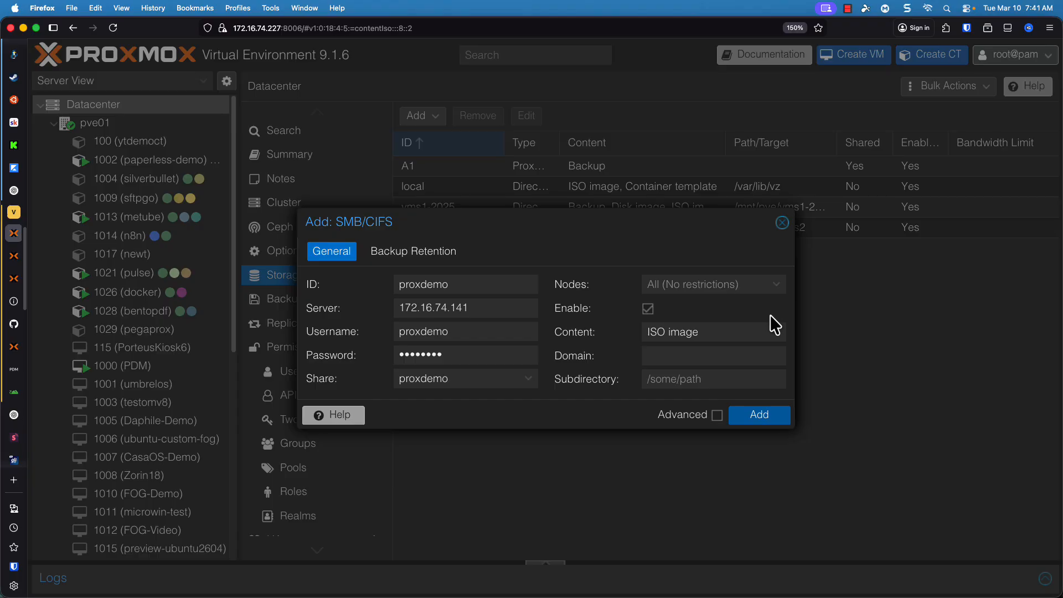
left_click(758, 422)
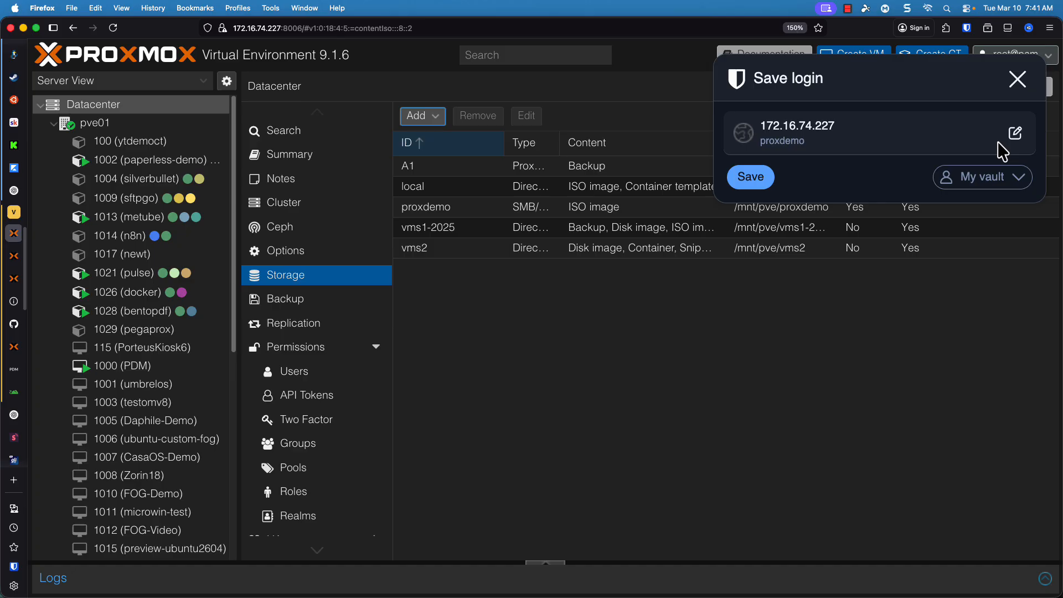
Dismiss the offer to save the login and open the proxdemo storage under node pve01
left_click(1018, 79)
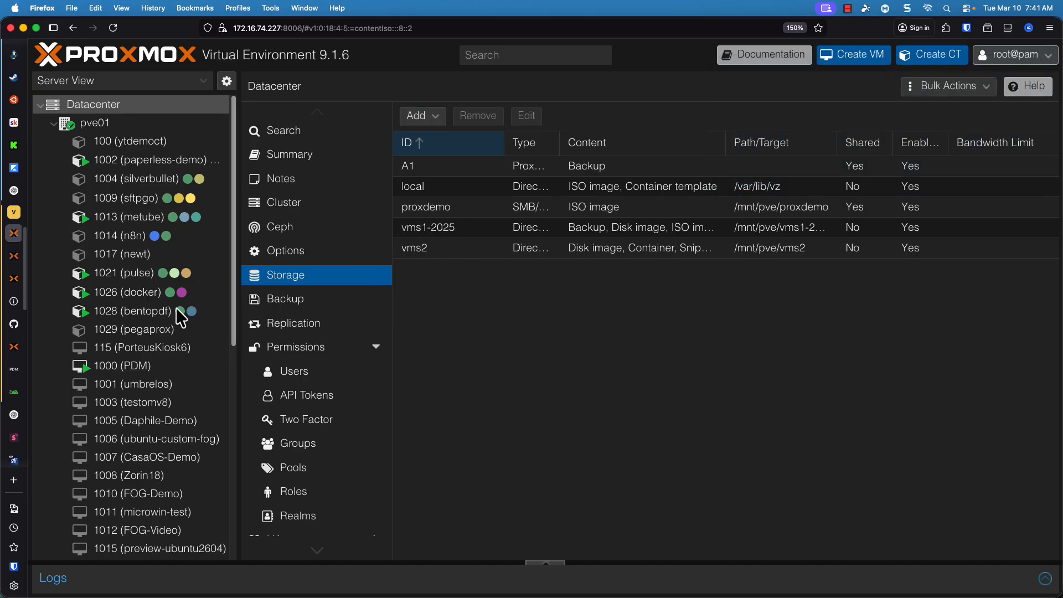
scroll(168, 304, "down", 10)
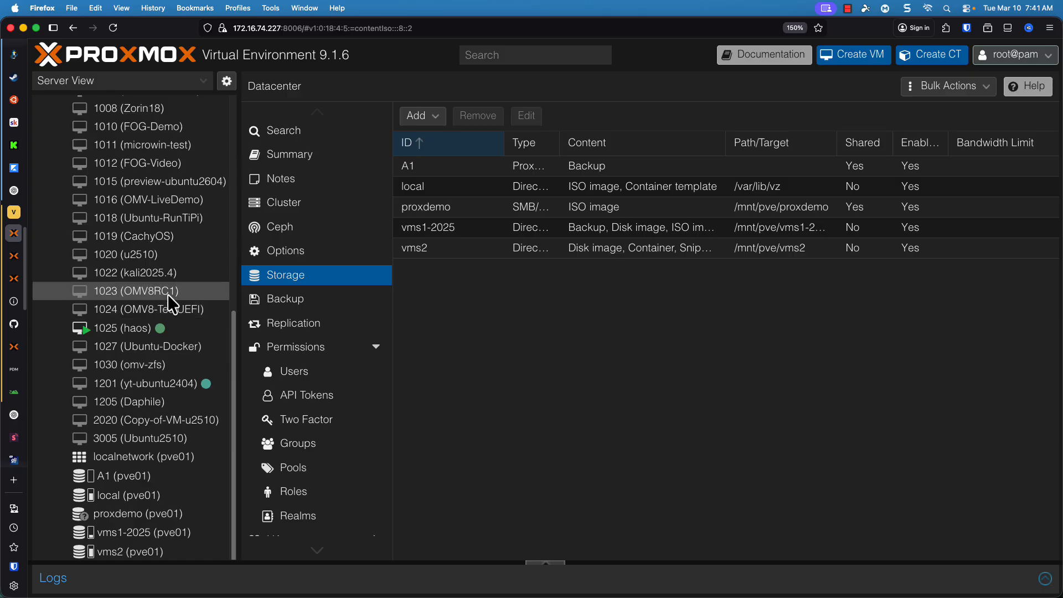
left_click(115, 519)
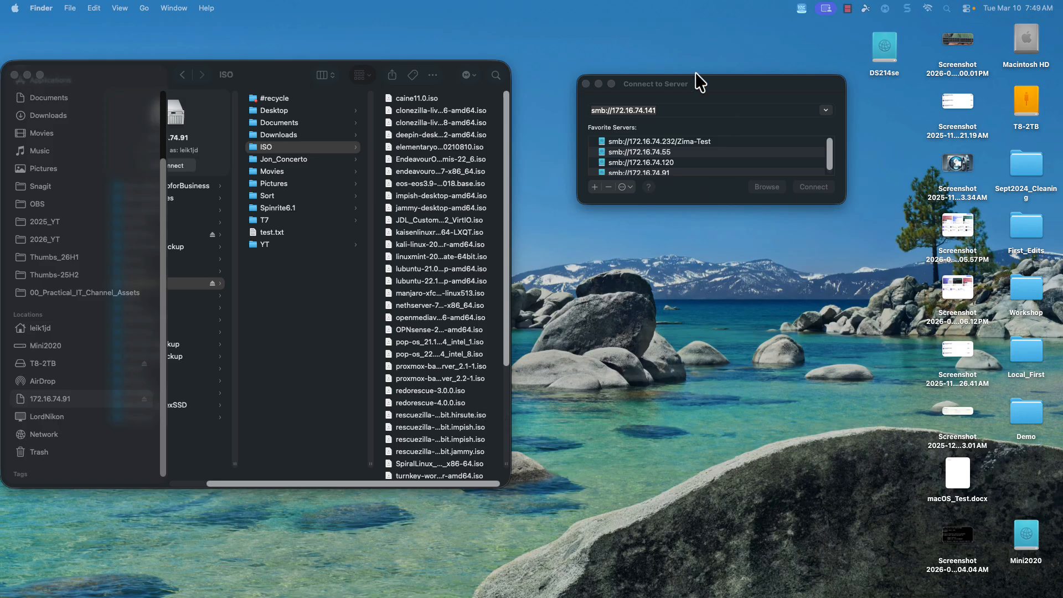
In Finder, connect to smb://172.16.74.141 as registered user proxdemo with the account password, and mount the proxdemo volume
left_click(702, 98)
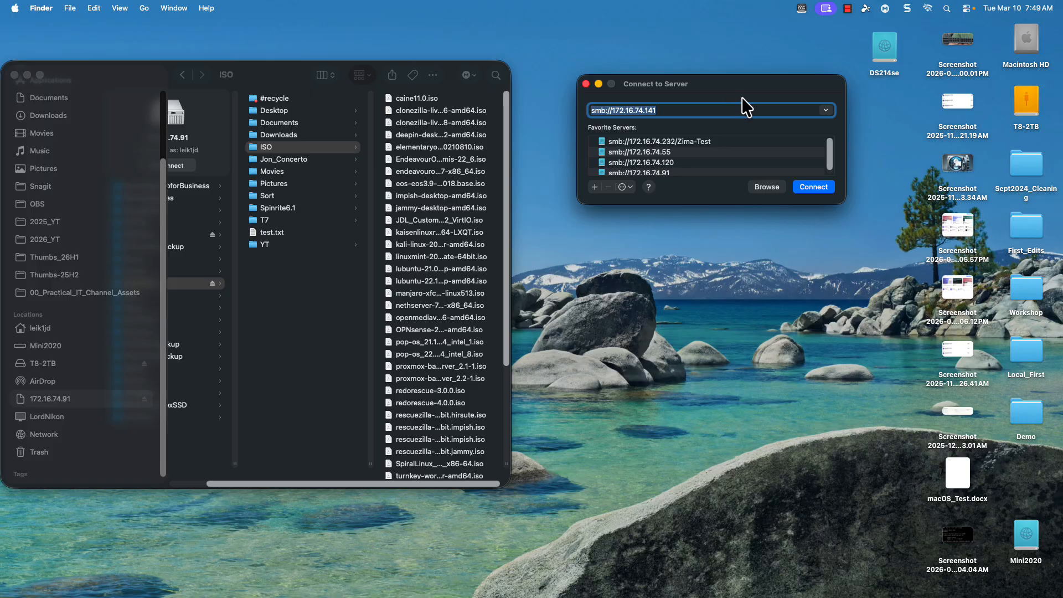
left_click(817, 189)
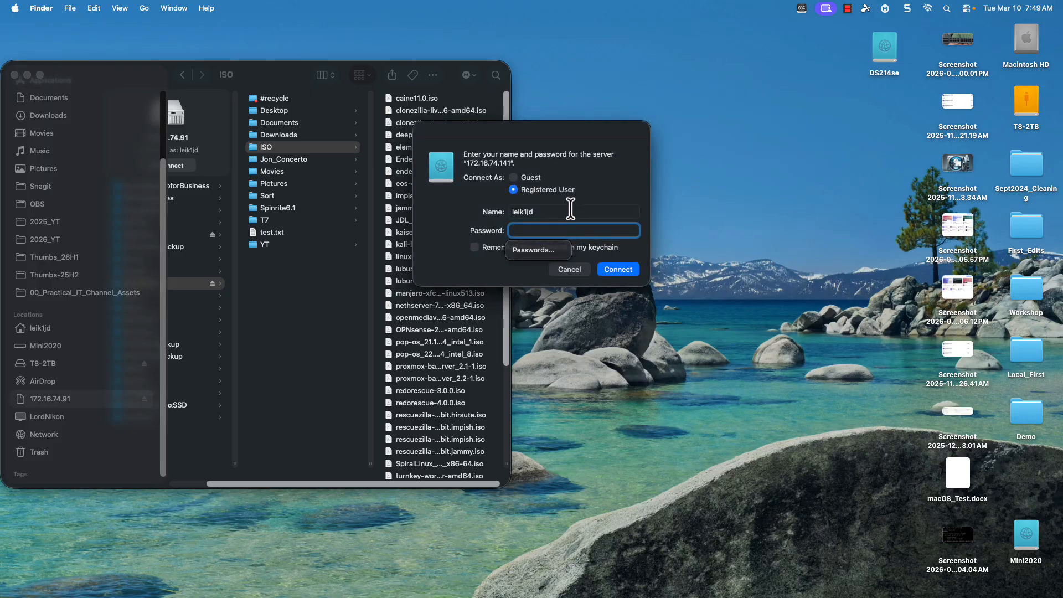
double_click(576, 212)
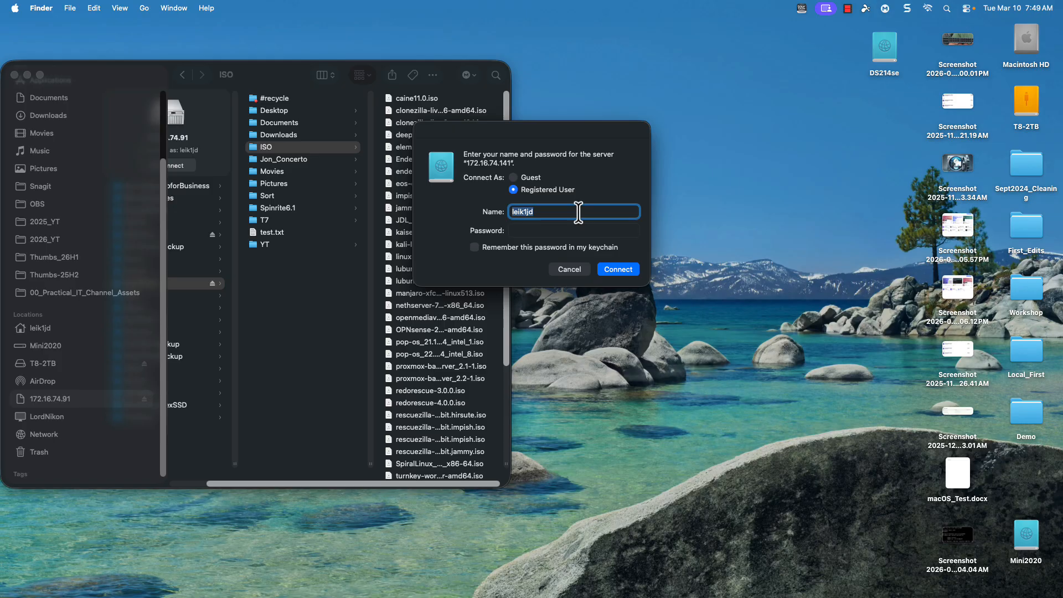
type("proxdemo")
key("Tab")
type("•••")
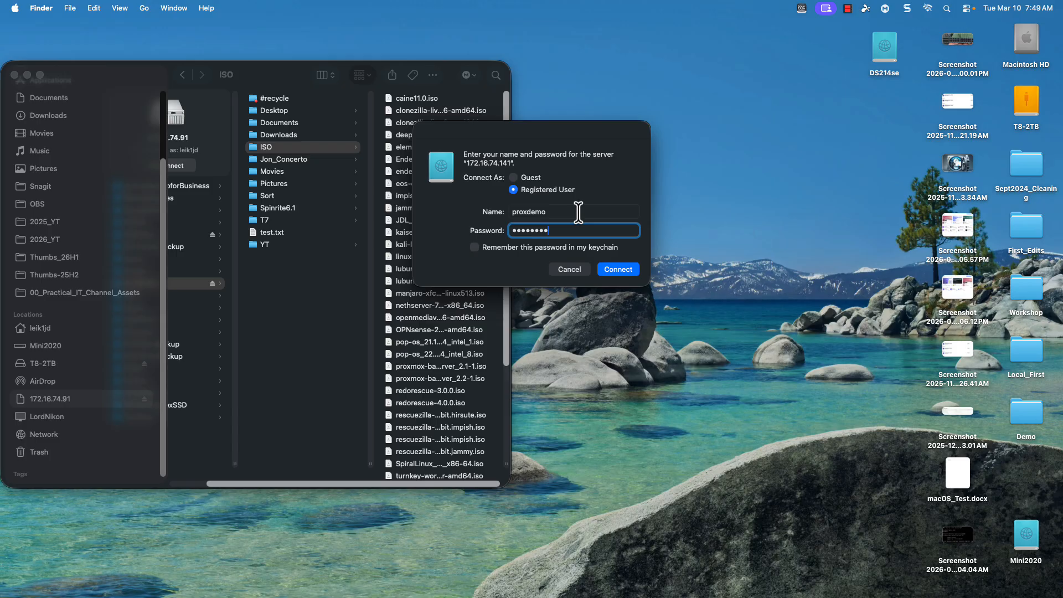
key("Return")
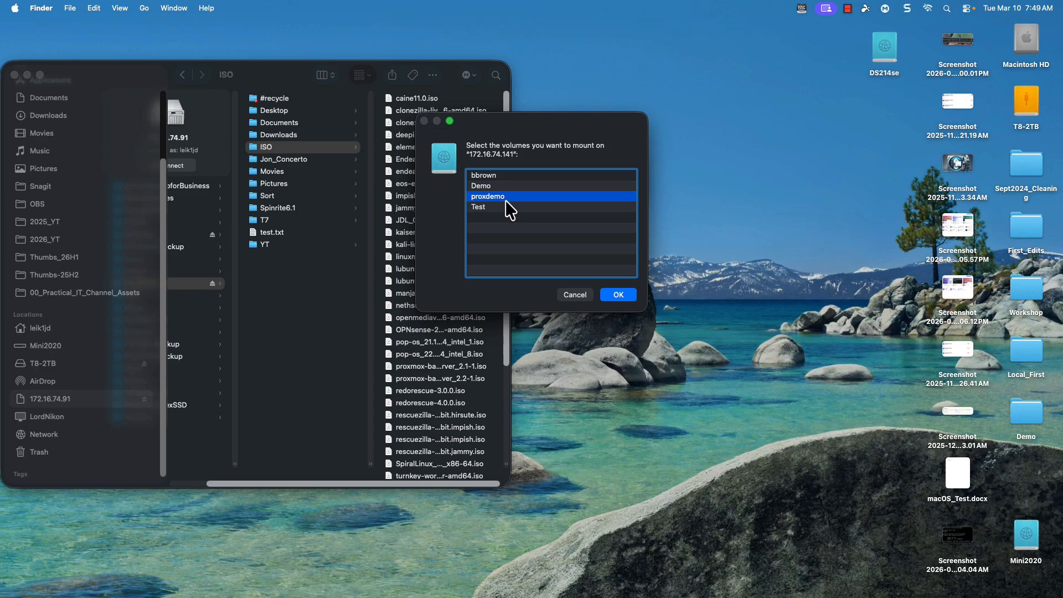
left_click(620, 293)
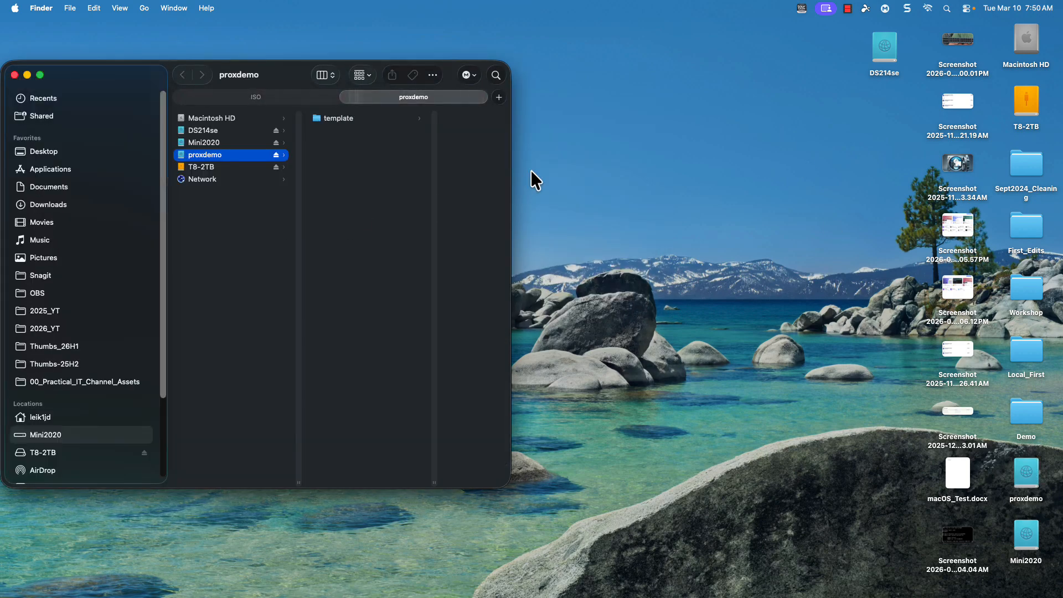
Separate the proxdemo share into its own Finder window and open its template/iso folder
left_click_drag(434, 99, 699, 150)
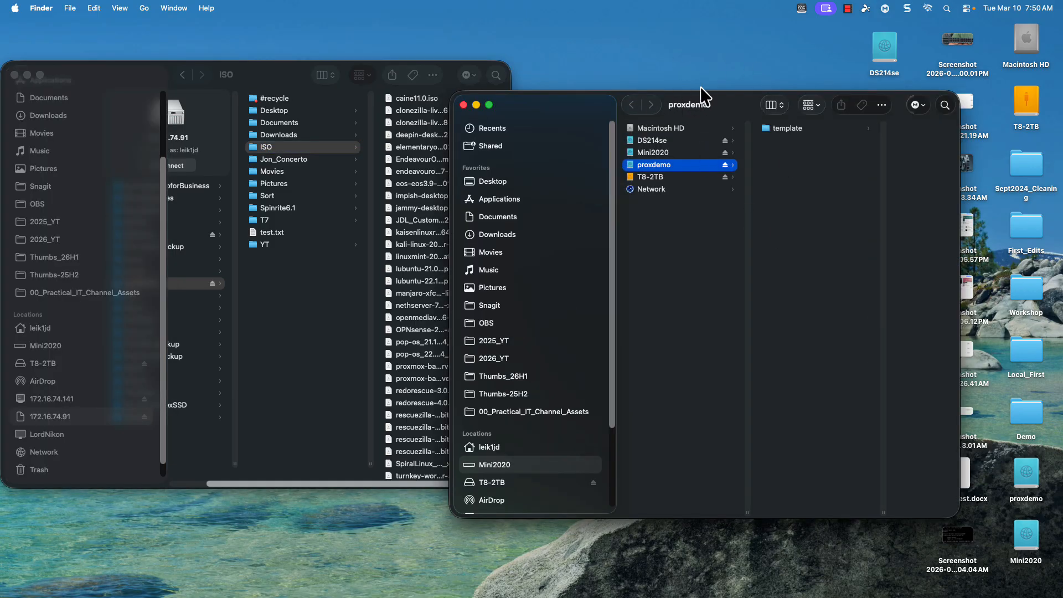
left_click(786, 135)
left_click(787, 131)
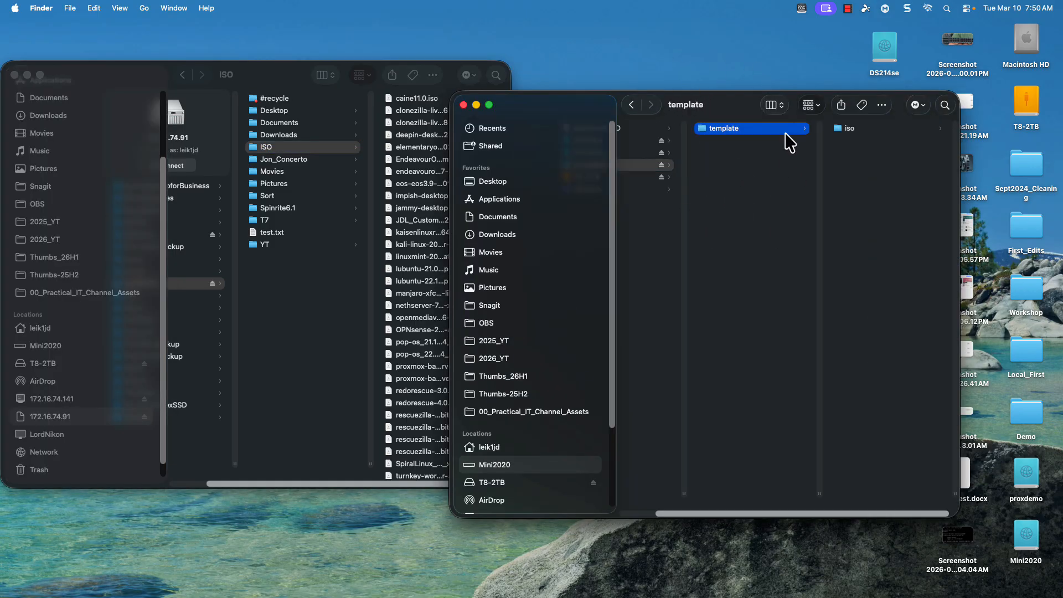
left_click(847, 134)
left_click(847, 130)
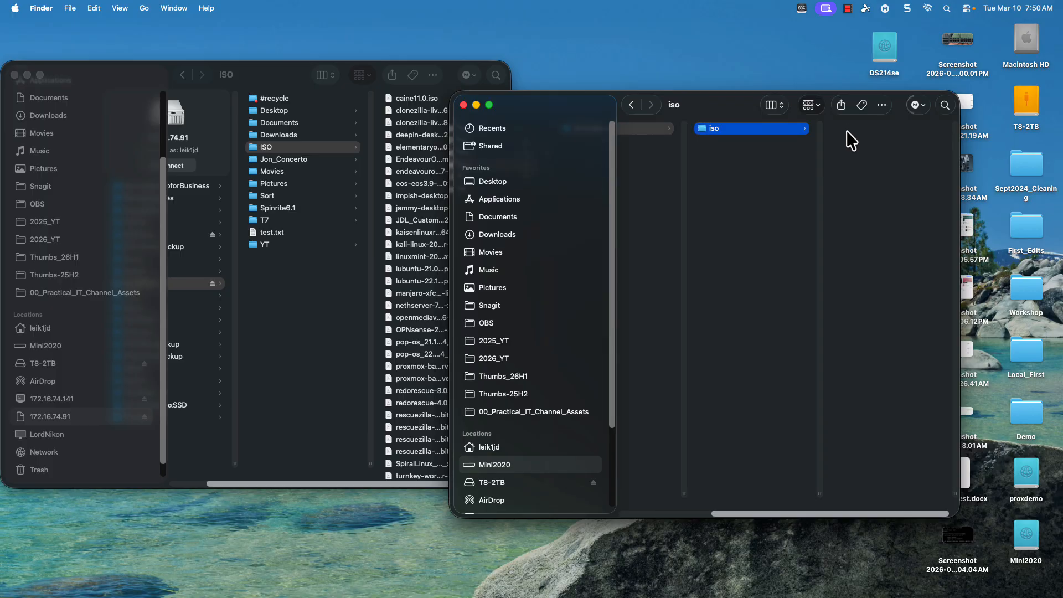
Copy the clonezilla-live-3.0.1-8-amd64, JDL_Custom VirtIO and nethserver-7 ISO files from the ISO folder into the proxdemo share's iso folder
left_click(164, 73)
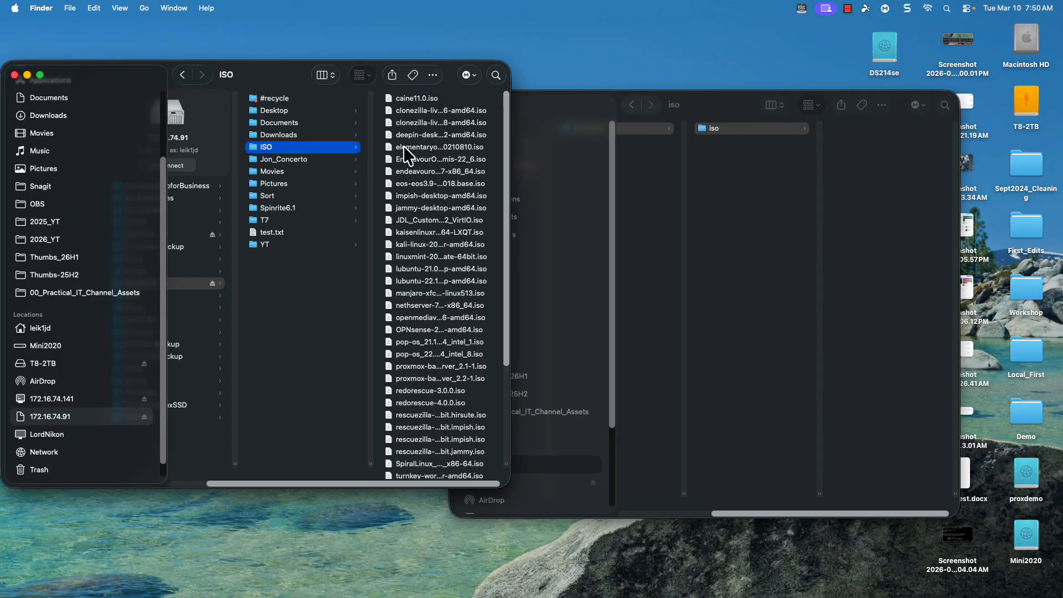
left_click(415, 123)
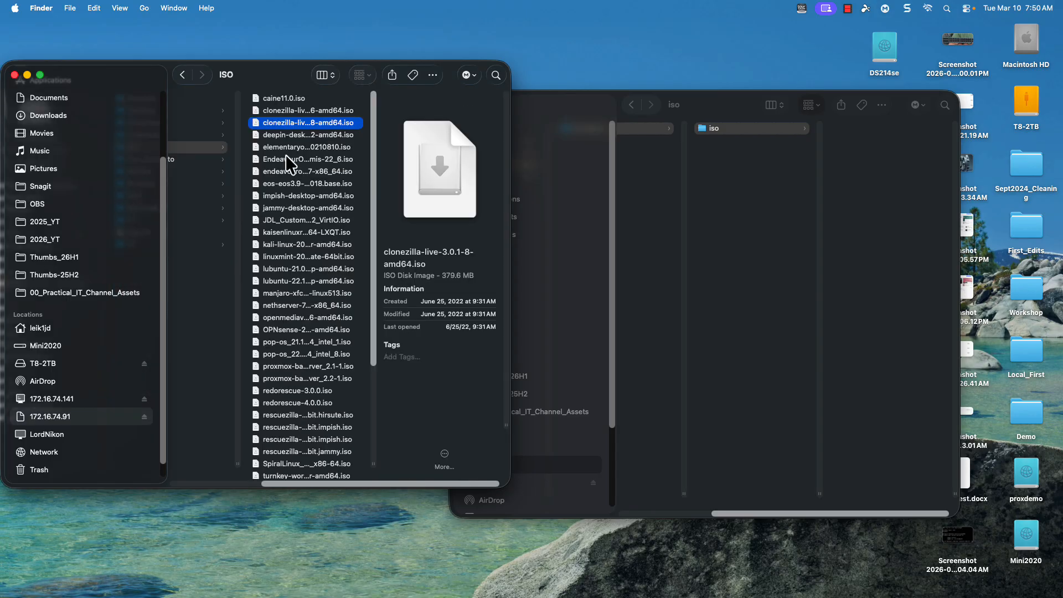
left_click(293, 220, "super")
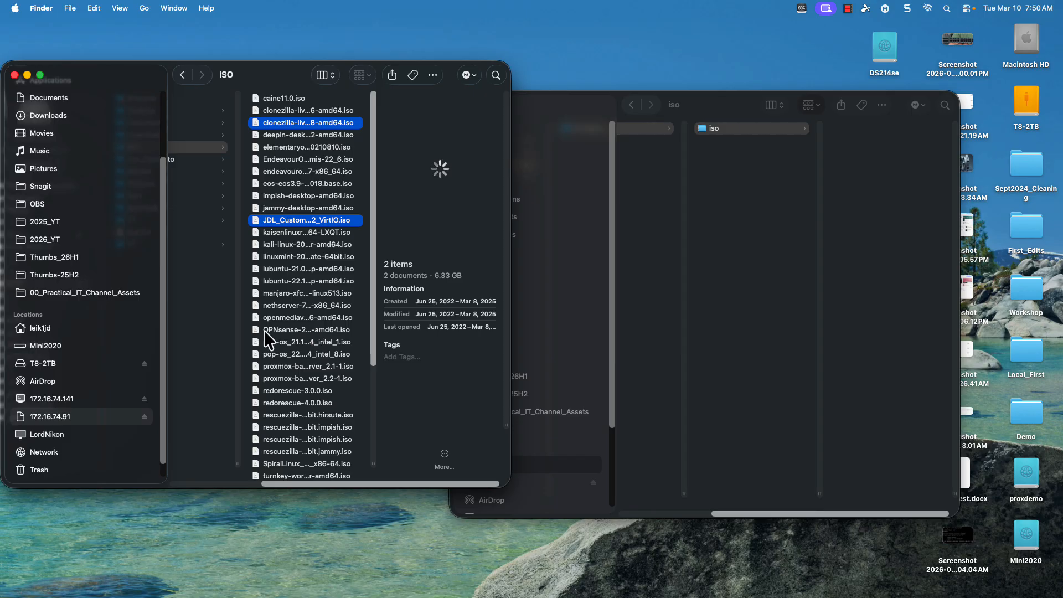
left_click(288, 307, "super")
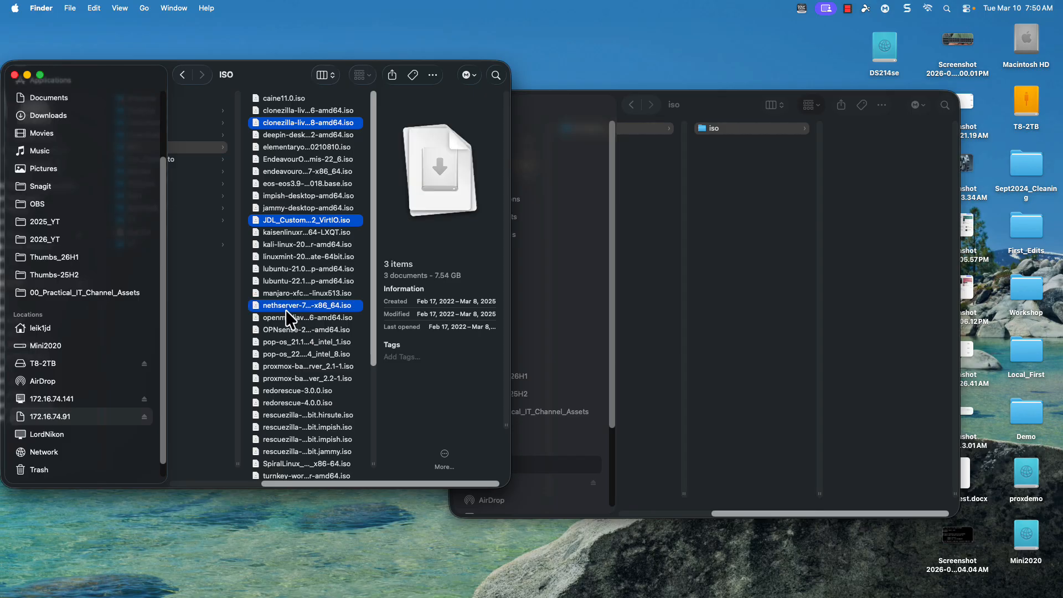
left_click_drag(284, 310, 858, 245)
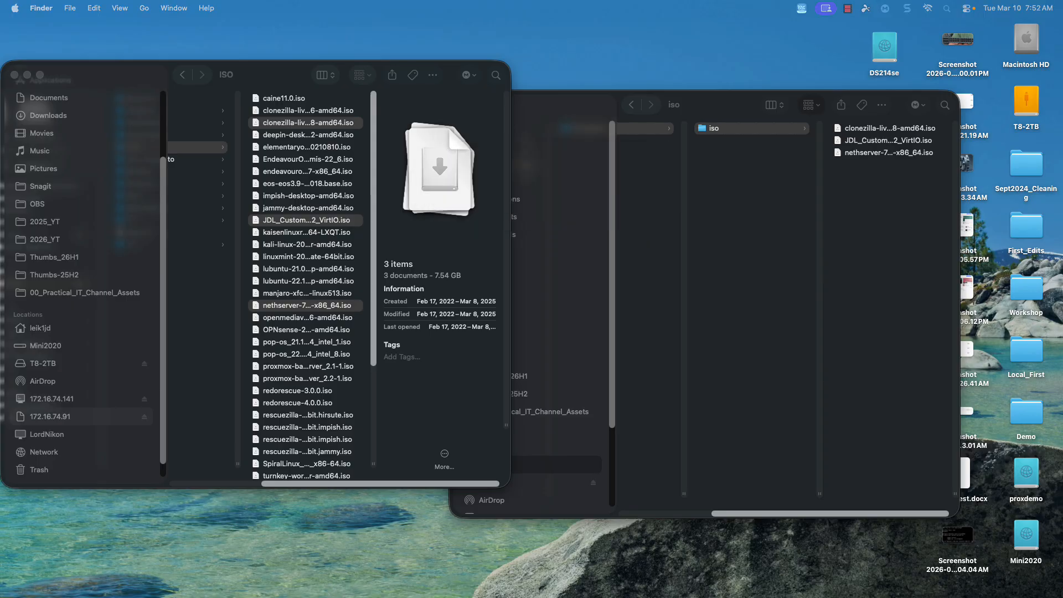
Switch back to Proxmox in Firefox and view the ISO images of the proxdemo storage on pve01
key("ctrl+Left")
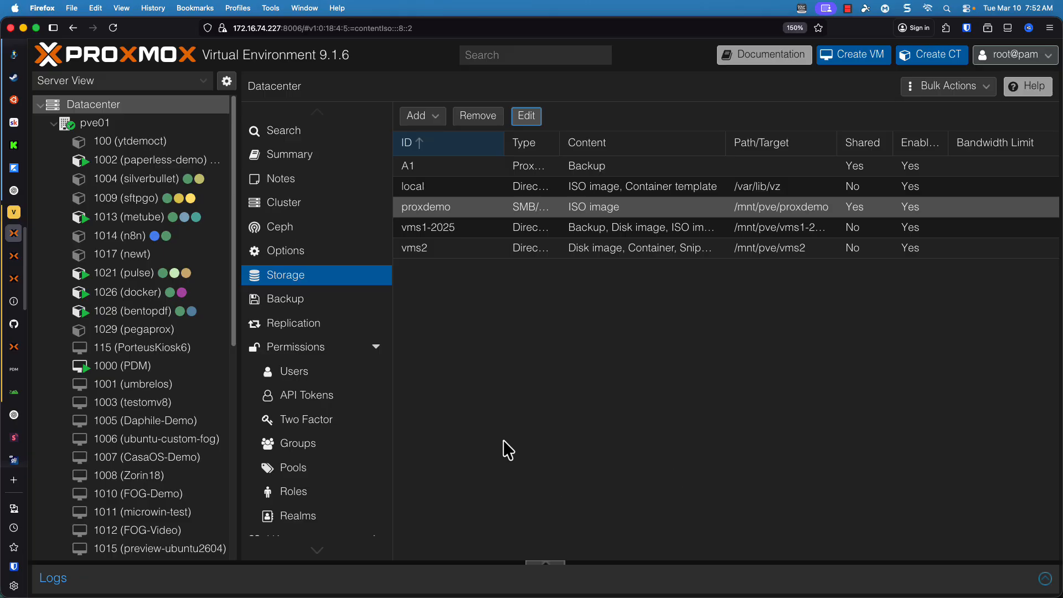
scroll(165, 292, "down", 10)
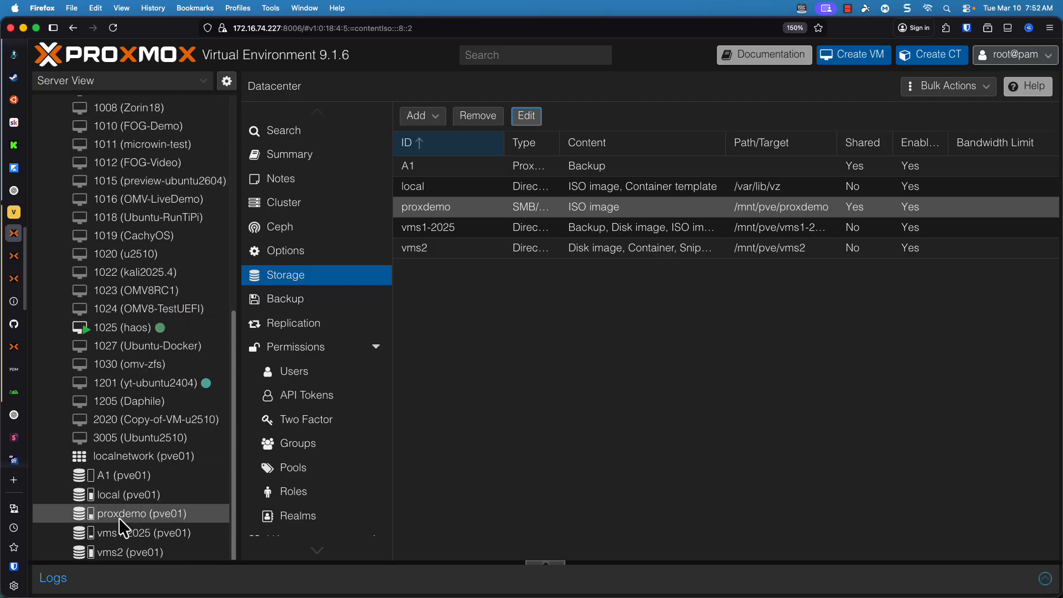
left_click(119, 516)
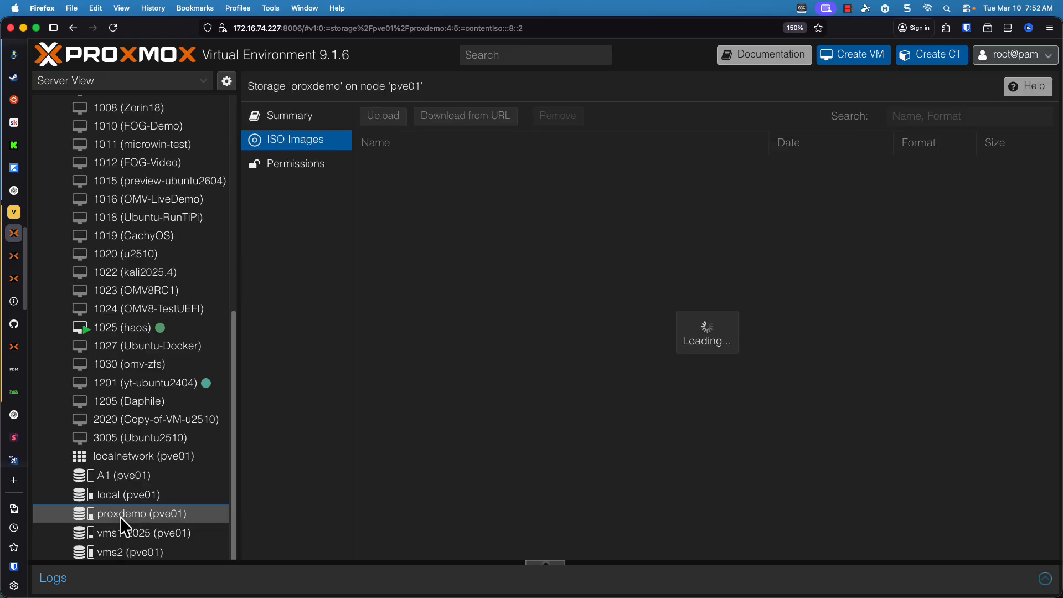